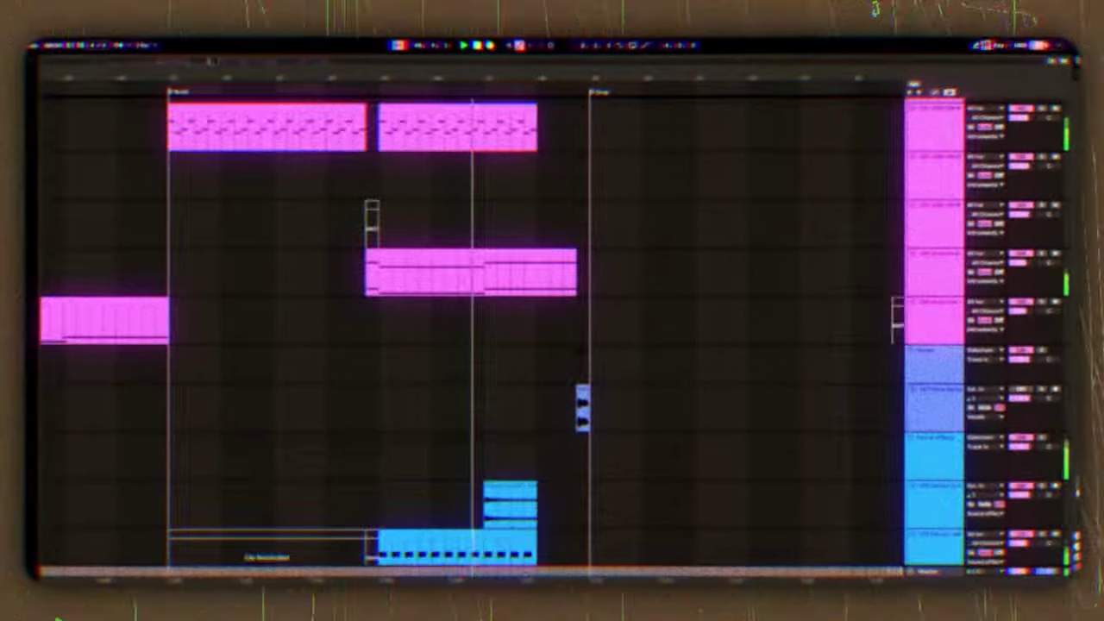
pyautogui.moveTo(1076, 490)
pyautogui.mouseDown()
pyautogui.moveTo(1075, 505)
pyautogui.moveTo(1072, 488)
pyautogui.mouseUp()
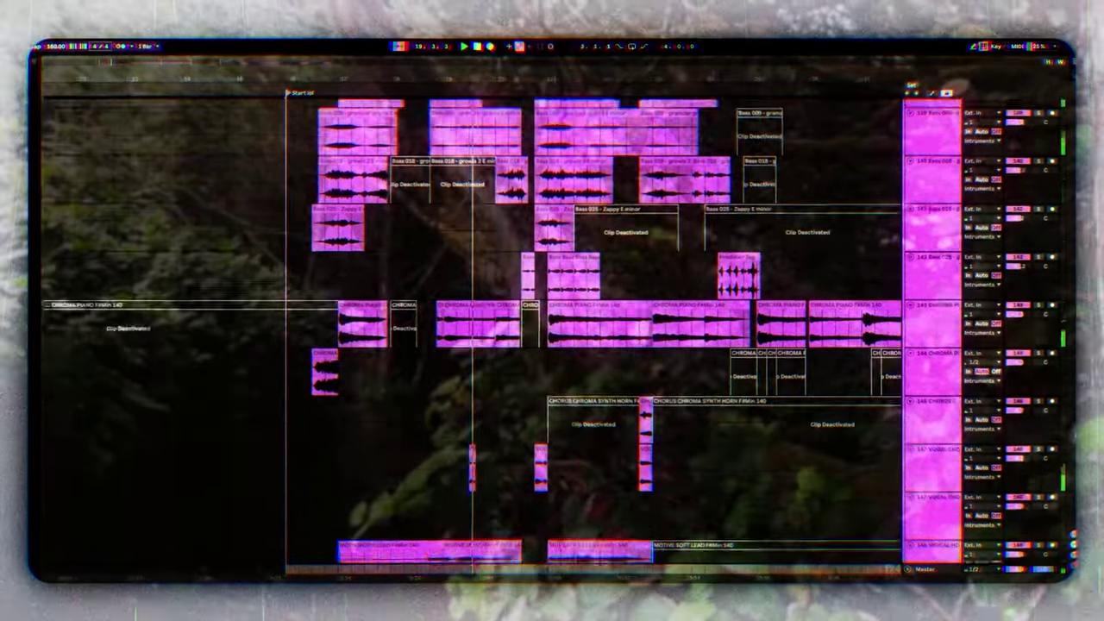
pyautogui.scroll(-6, 471, 331)
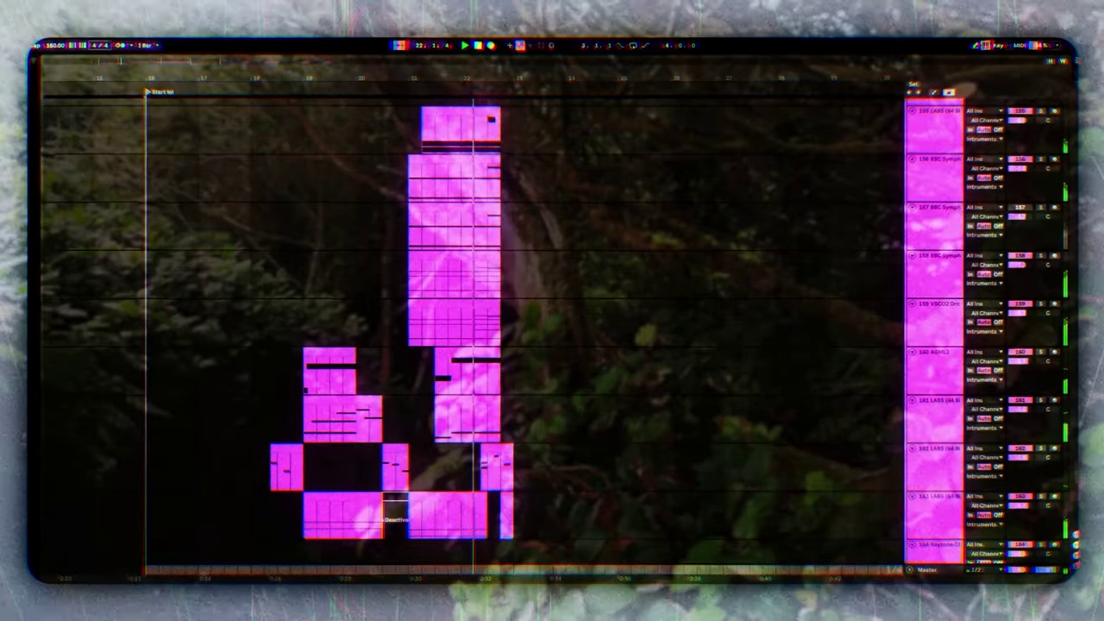
pyautogui.scroll(-3, 552, 328)
pyautogui.scroll(15, 471, 331)
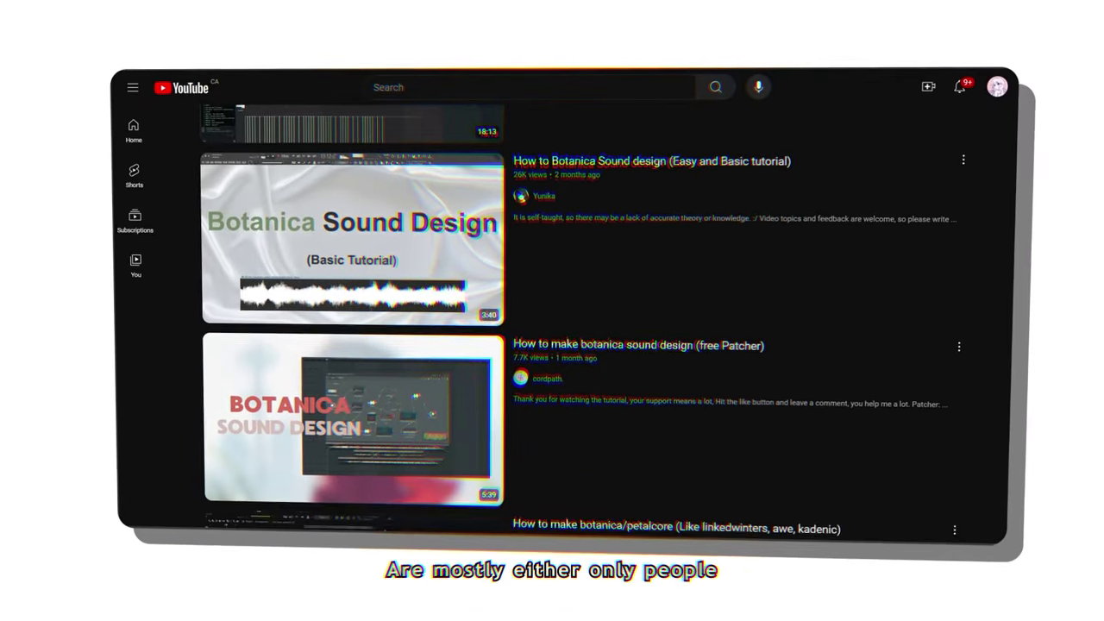
pyautogui.scroll(-5, 569, 319)
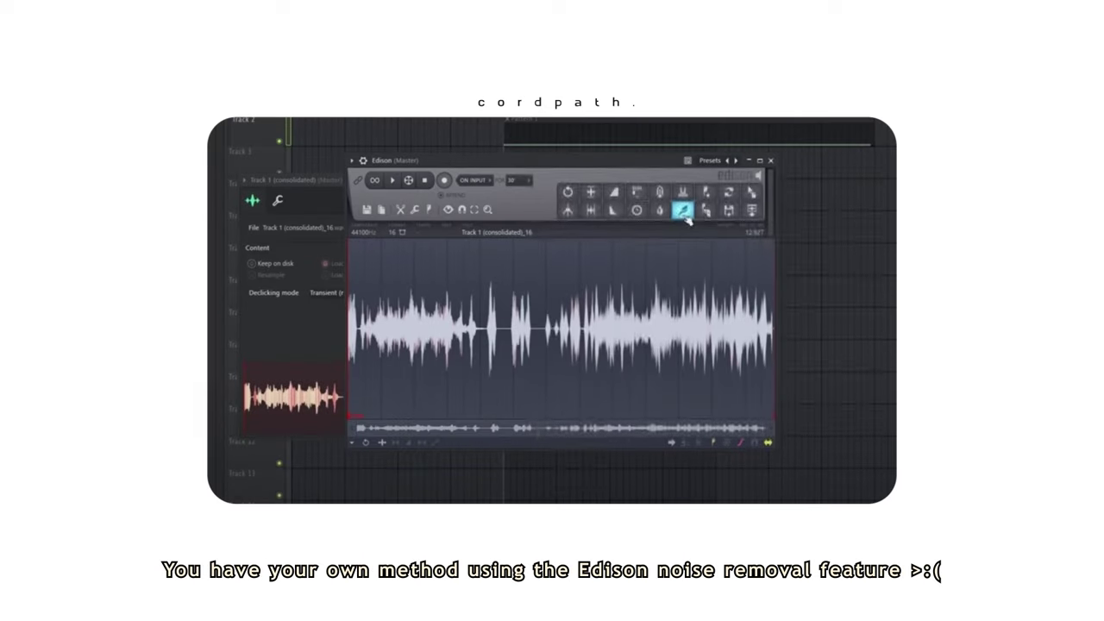
pyautogui.click(686, 235)
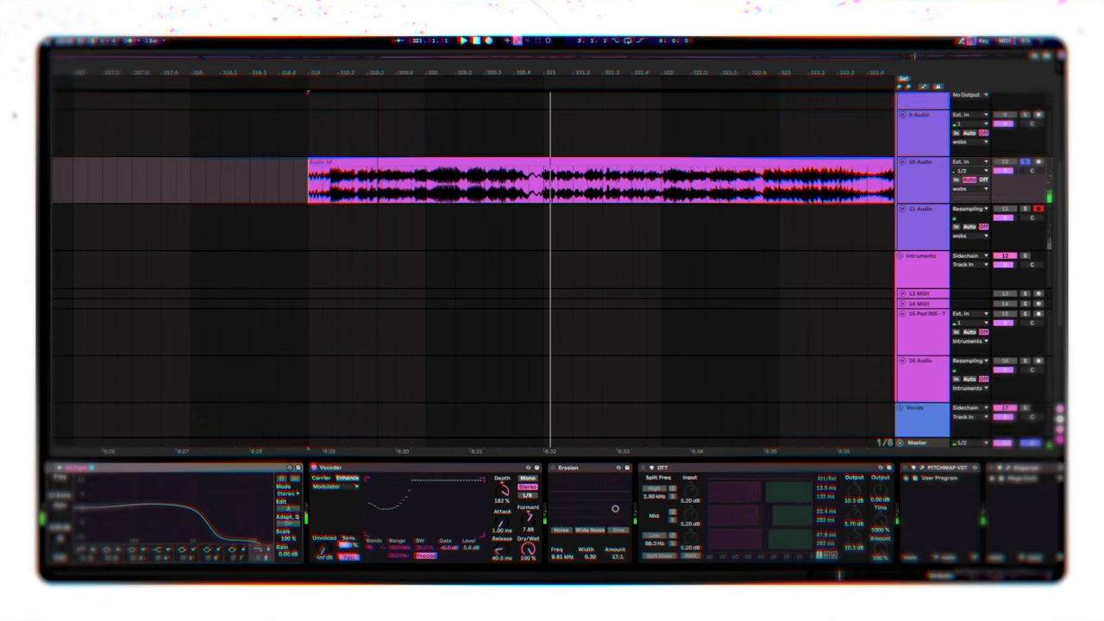
# Play back the pink audio clip on the 10 Audio track from near its beginning.
pyautogui.scroll(2, 527, 152)
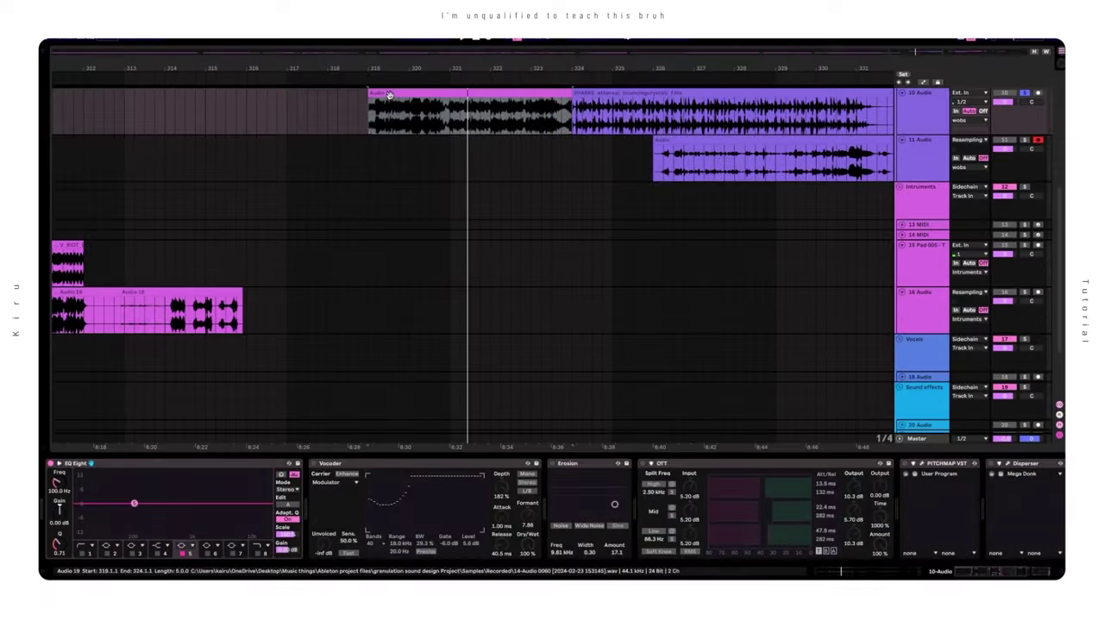
pyautogui.moveTo(390, 94)
pyautogui.mouseDown()
pyautogui.moveTo(379, 199)
pyautogui.moveTo(361, 105)
pyautogui.moveTo(393, 101)
pyautogui.mouseUp()
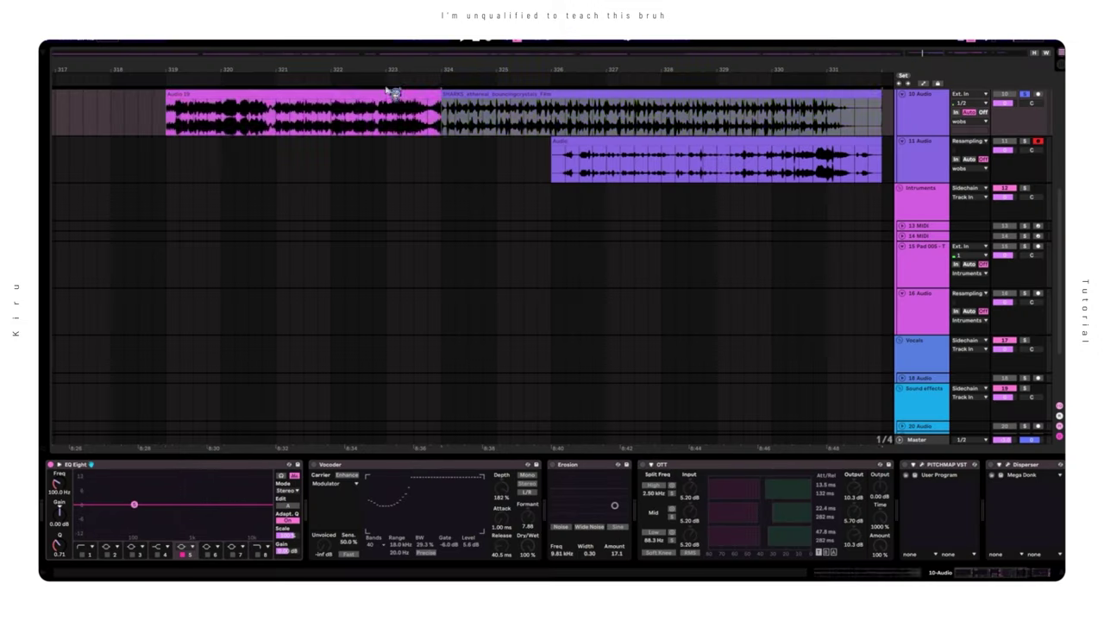
pyautogui.click(200, 122)
pyautogui.press('space')
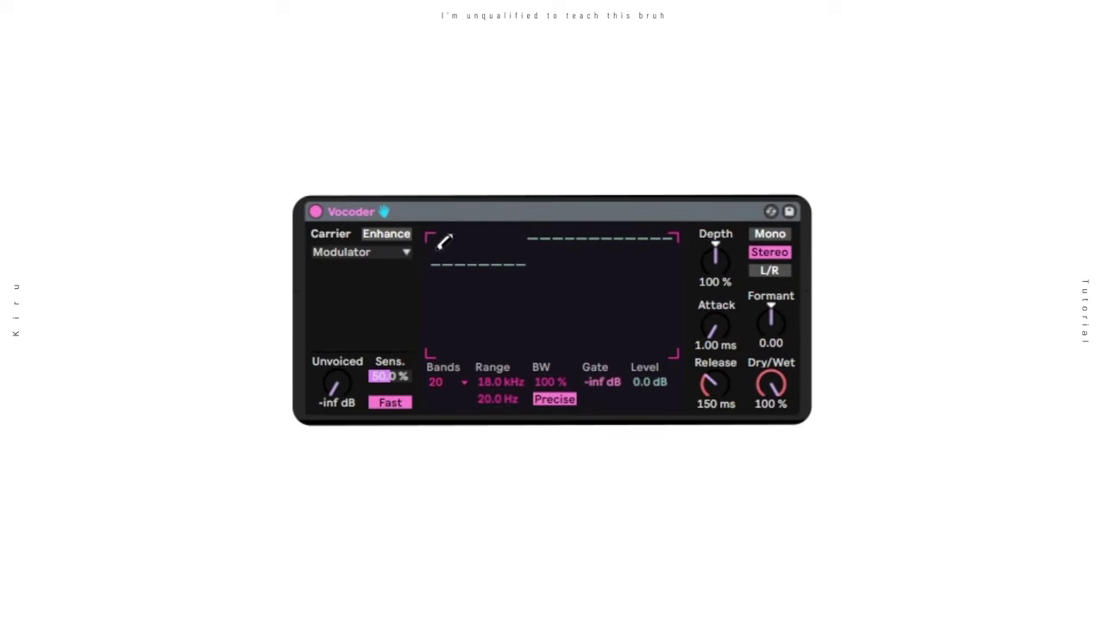
# Set the Vocoder's carrier to Modulator with 40 bands, and activate the OTT device that follows Erosion.
pyautogui.click(384, 252)
pyautogui.click(387, 303)
pyautogui.click(447, 382)
pyautogui.click(446, 365)
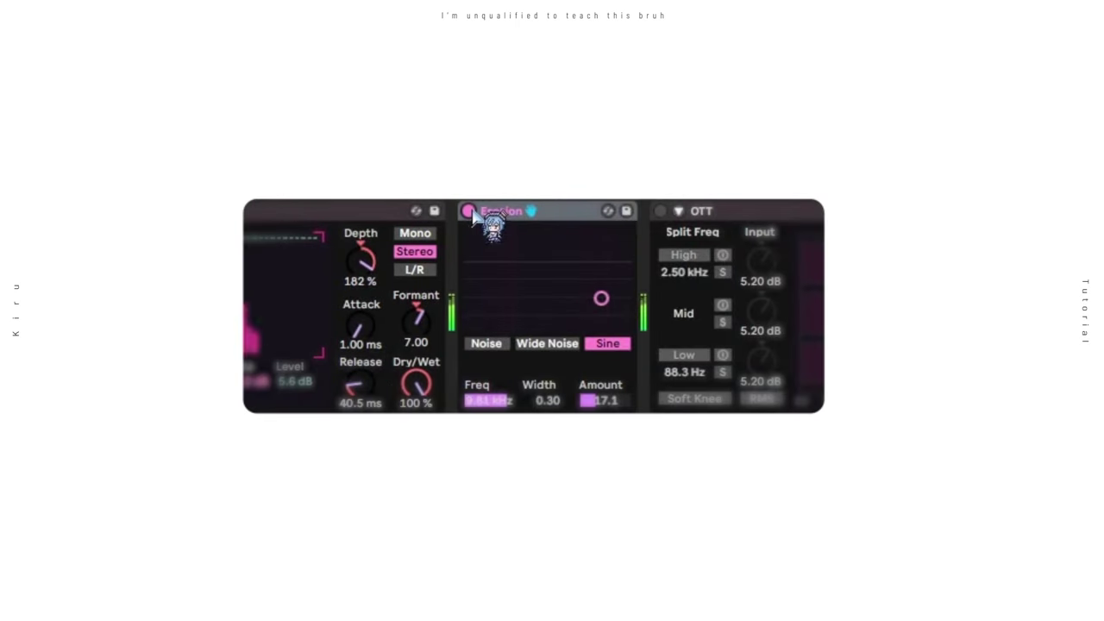
pyautogui.click(660, 210)
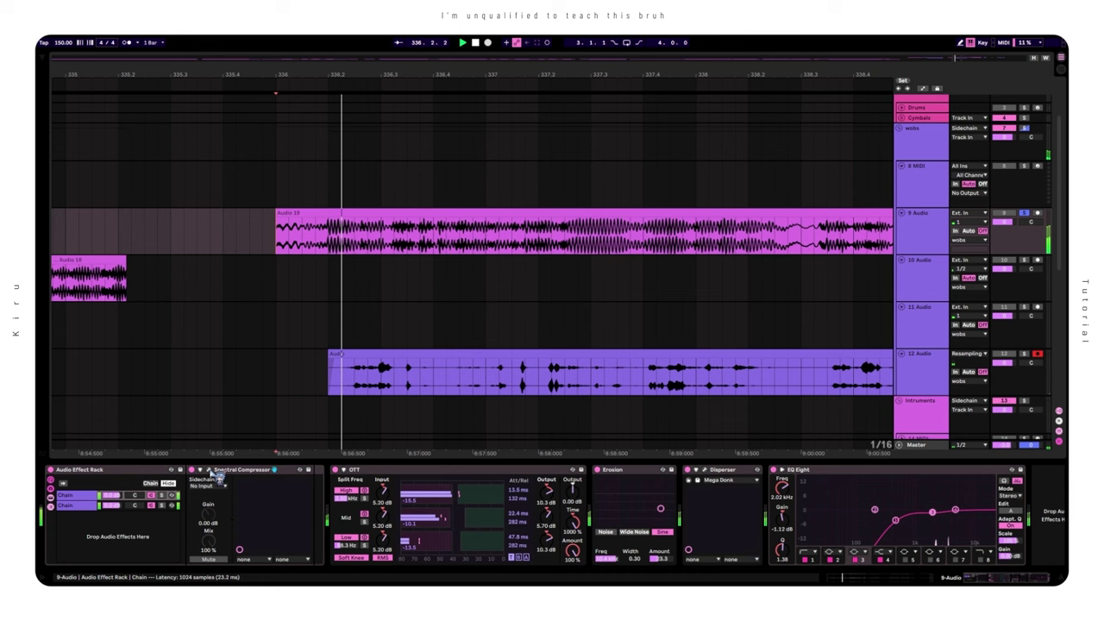
# Open the Spectral Compressor inside the Audio Effect Rack and toggle solo on the rack's phase-inverted second chain.
pyautogui.click(209, 470)
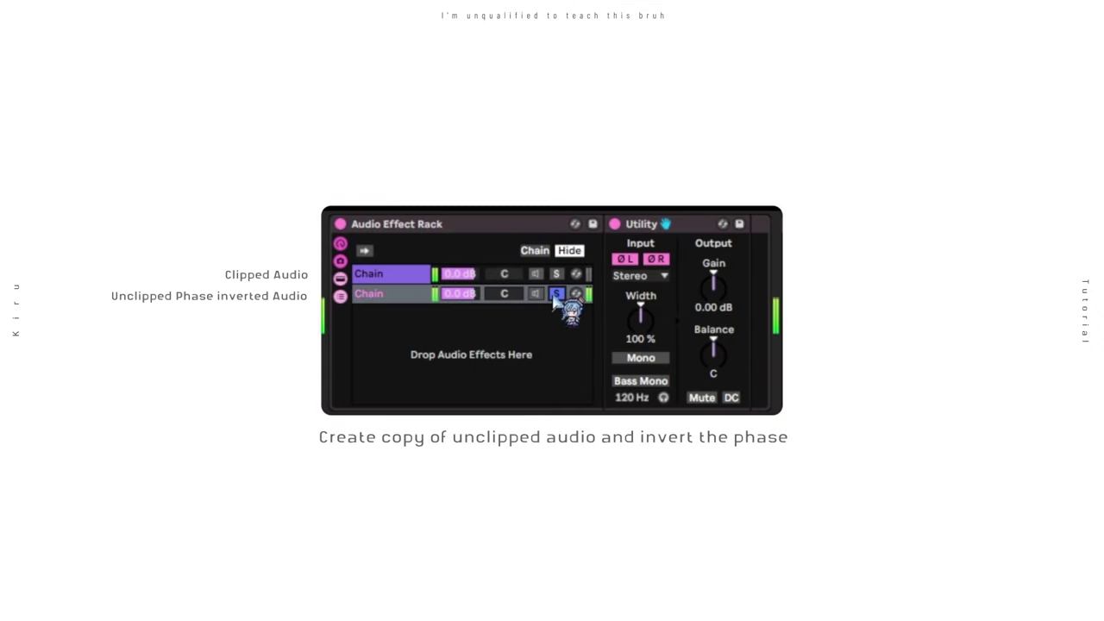
pyautogui.click(557, 293)
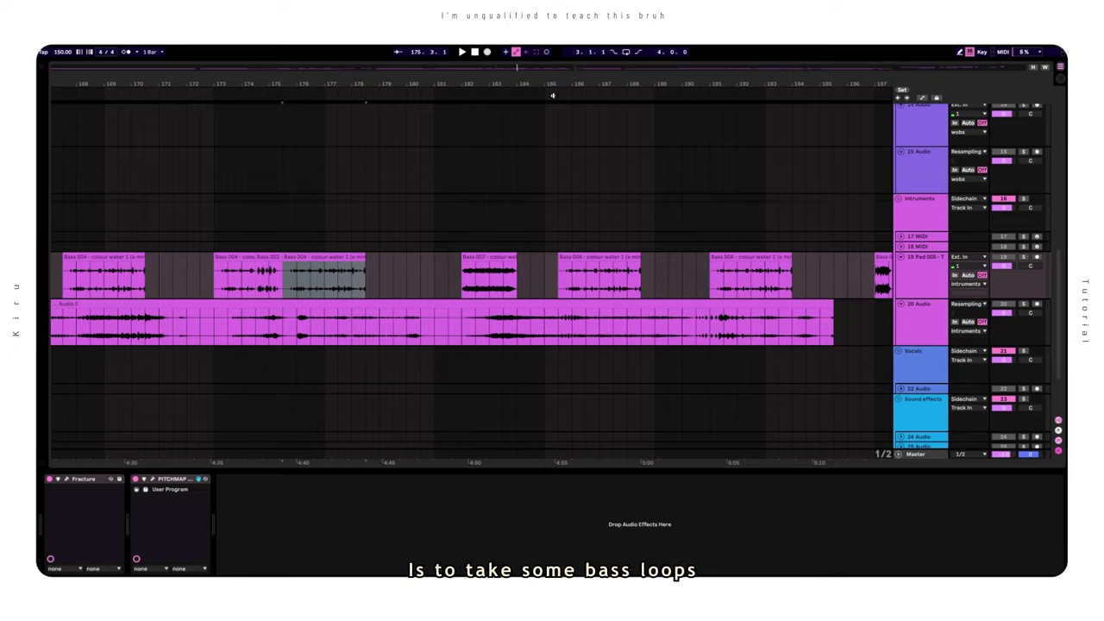
# Open the Fracture plugin on the 19 Pad track and audition the bass loops through it.
pyautogui.hscroll(5, 482, 317)
pyautogui.hscroll(-5, 483, 318)
pyautogui.scroll(2, 483, 317)
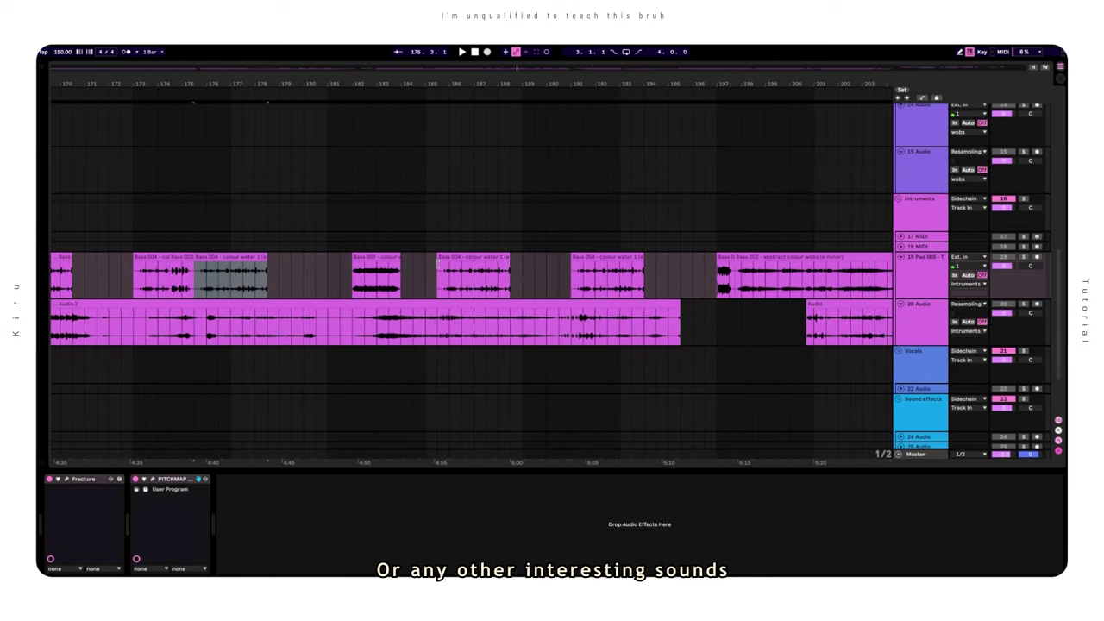
pyautogui.click(71, 481)
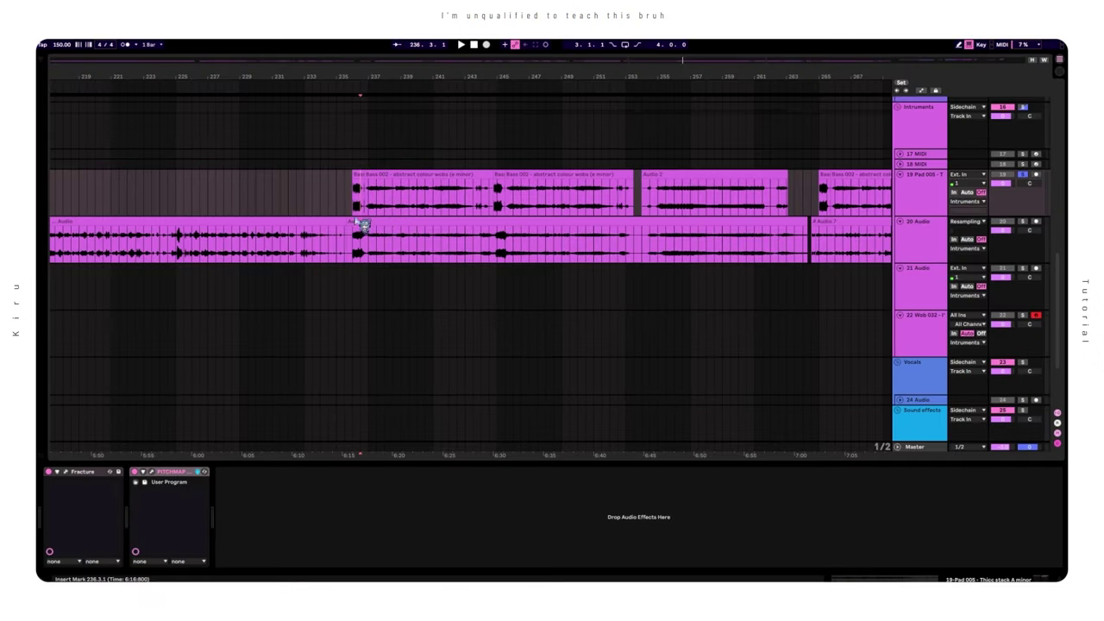
pyautogui.click(67, 472)
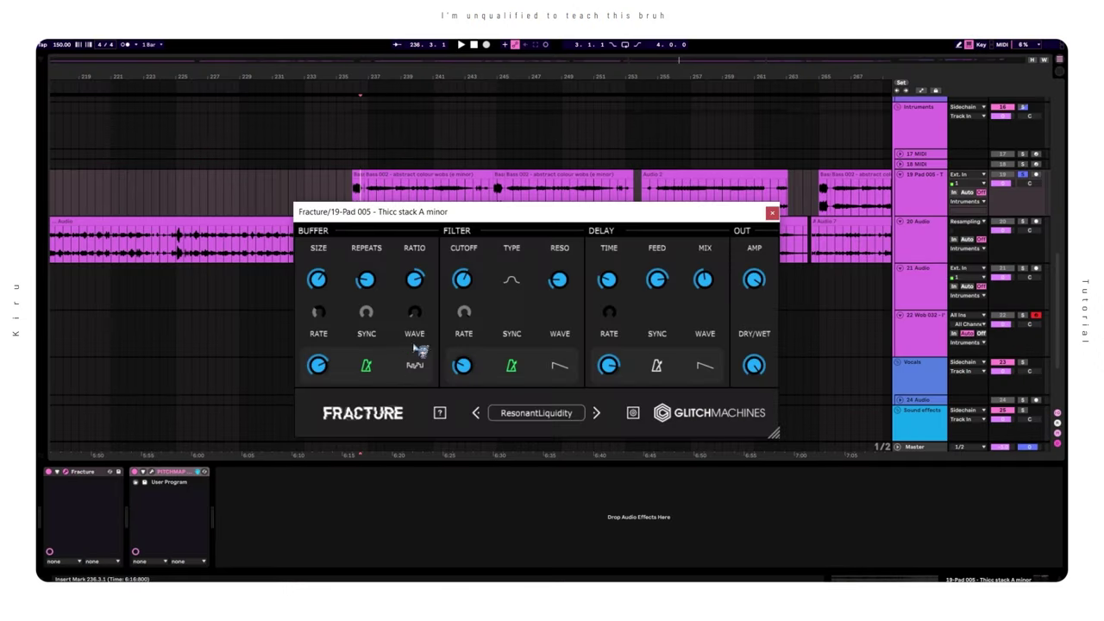
pyautogui.press('space')
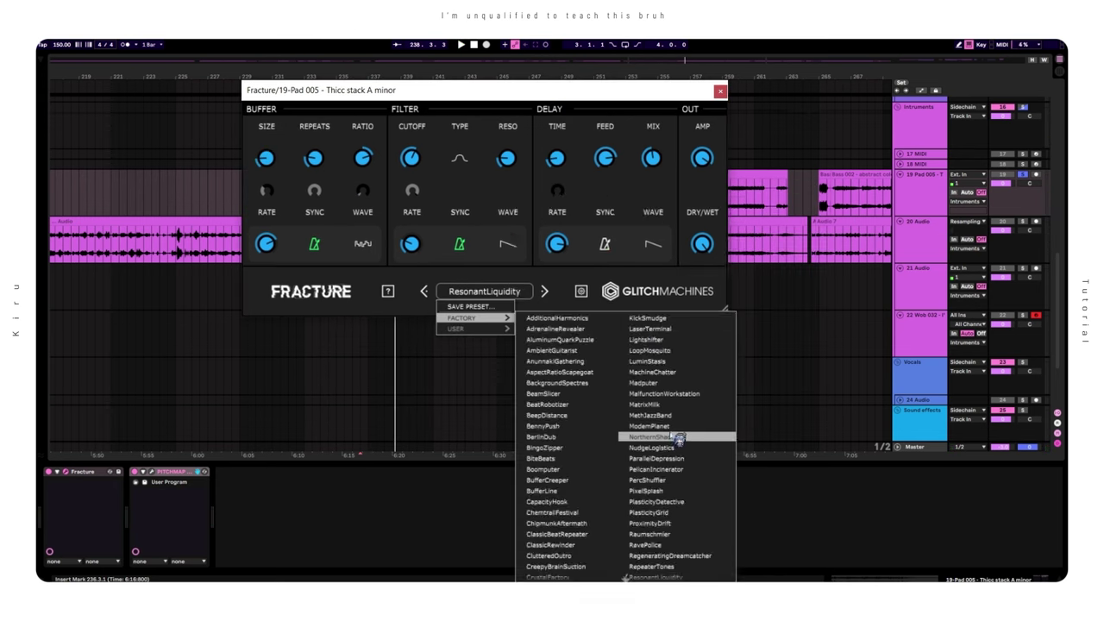
# Look through Fracture's factory presets, close the plugin window and play the processed bass loops.
pyautogui.scroll(-5, 673, 434)
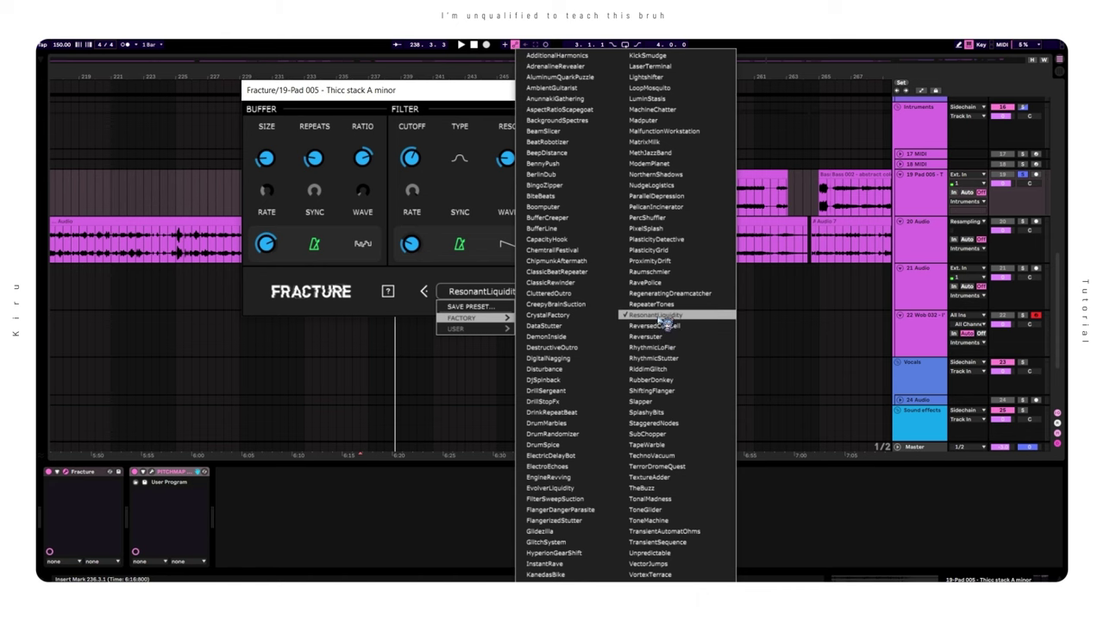
pyautogui.click(809, 336)
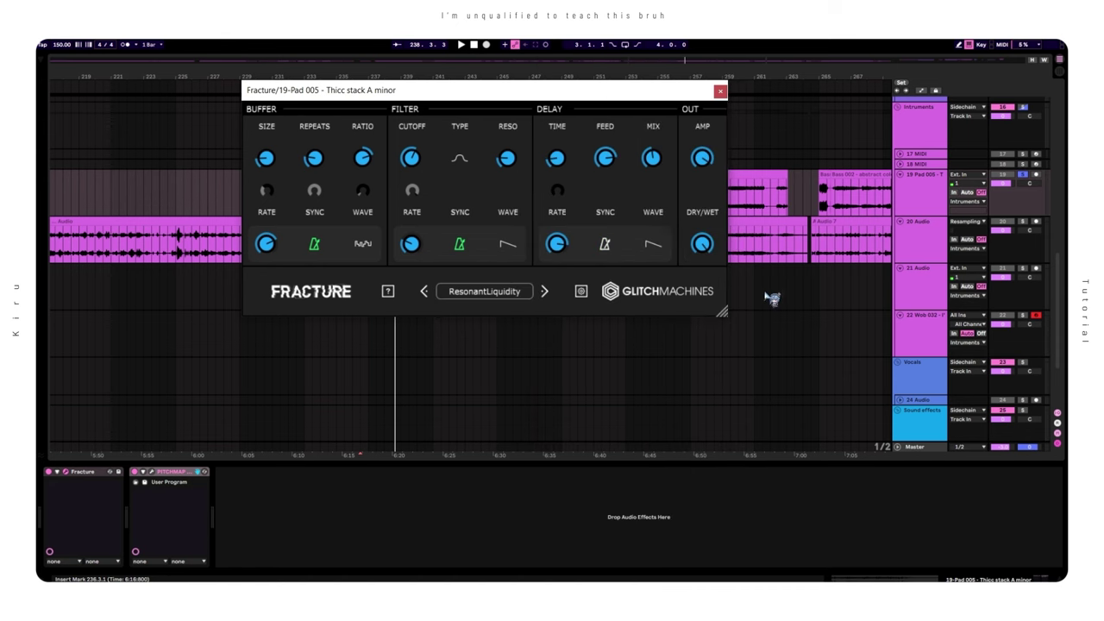
pyautogui.click(720, 92)
pyautogui.press('space')
pyautogui.click(67, 473)
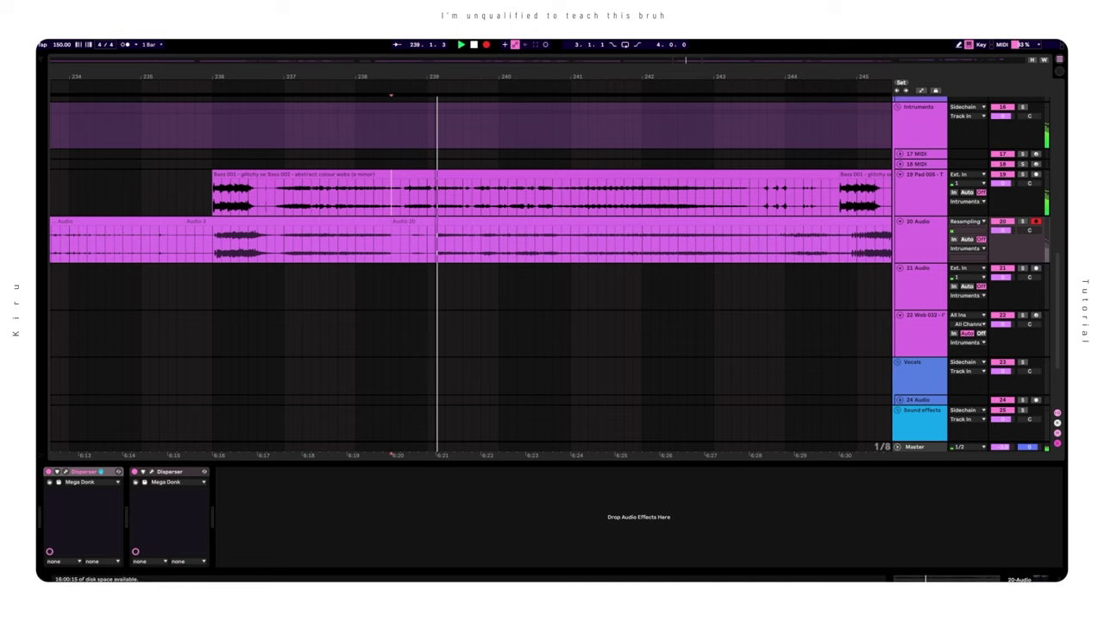
pyautogui.moveTo(432, 80); pyautogui.dragTo(421, 80)
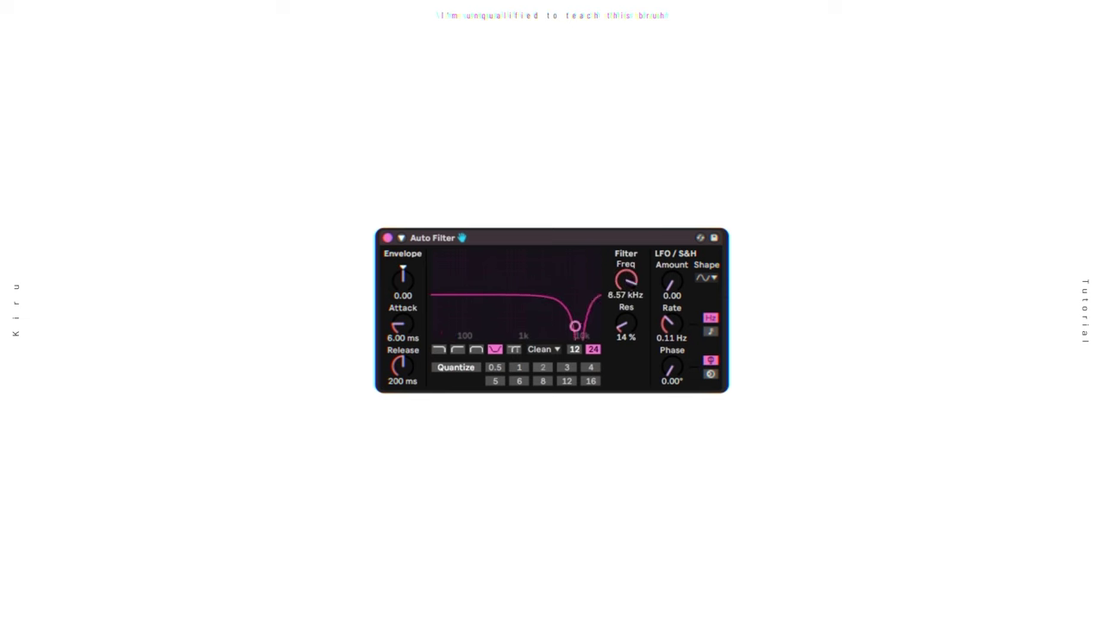
pyautogui.click(472, 238)
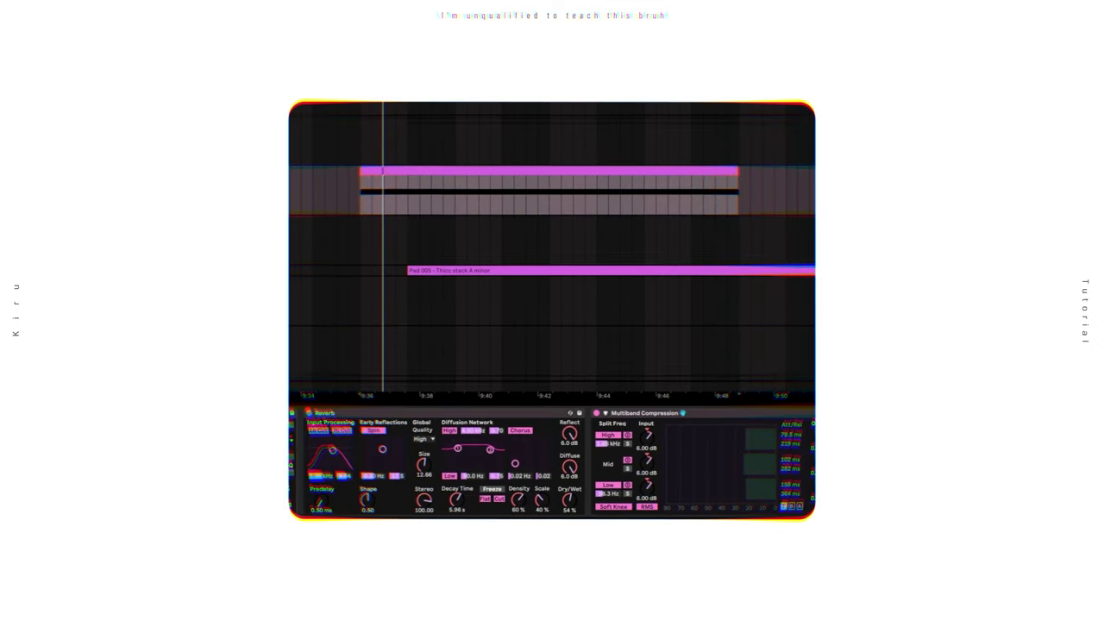
pyautogui.press('space')
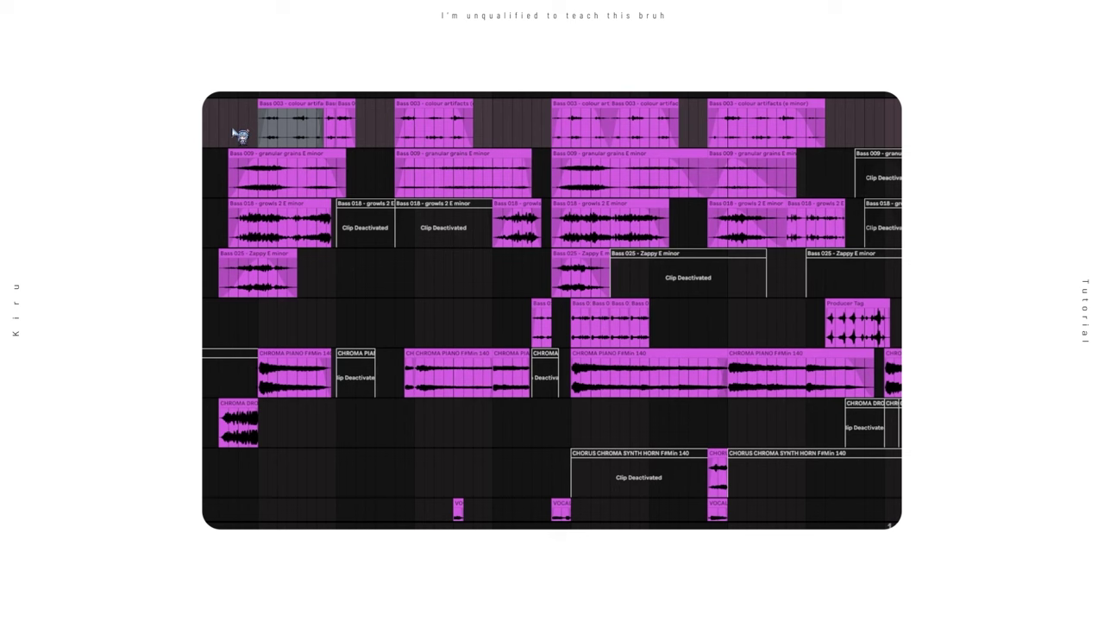
pyautogui.moveTo(232, 129); pyautogui.dragTo(716, 140)
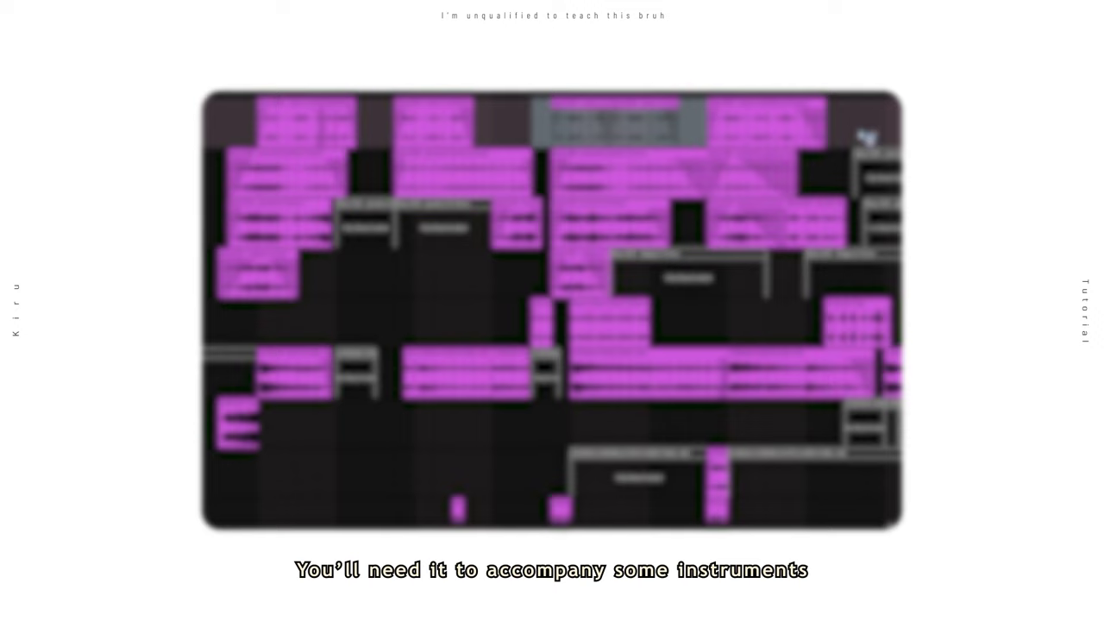
pyautogui.moveTo(866, 138); pyautogui.dragTo(828, 132)
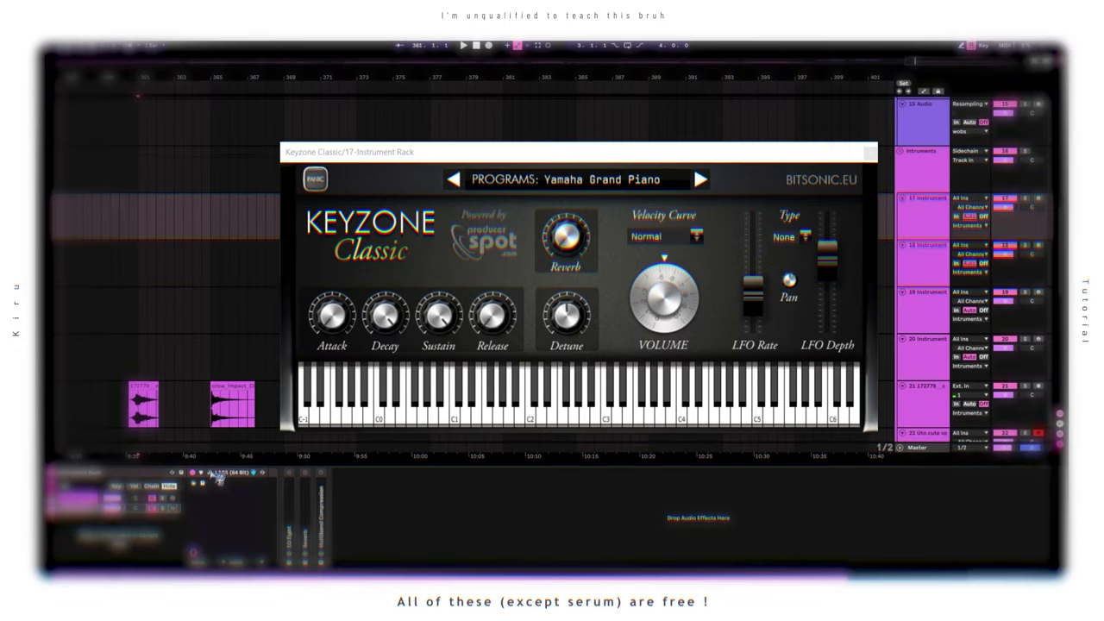
# Show the LABS and BBC Symphony Orchestra plugins from the track 18 Instrument Rack, moving their windows aside.
pyautogui.click(213, 474)
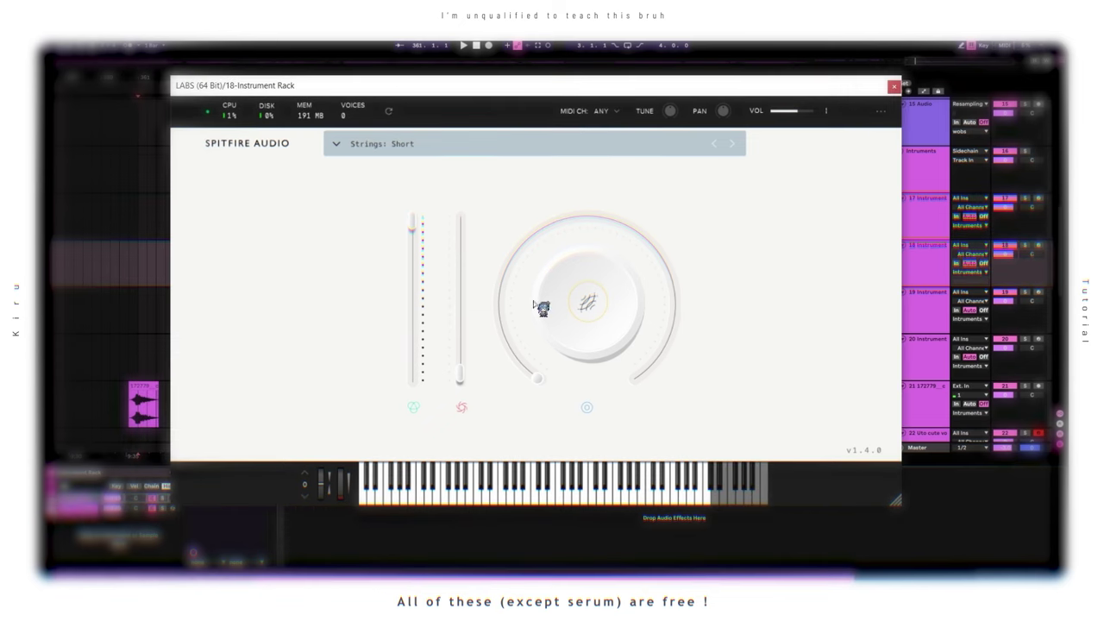
pyautogui.click(138, 509)
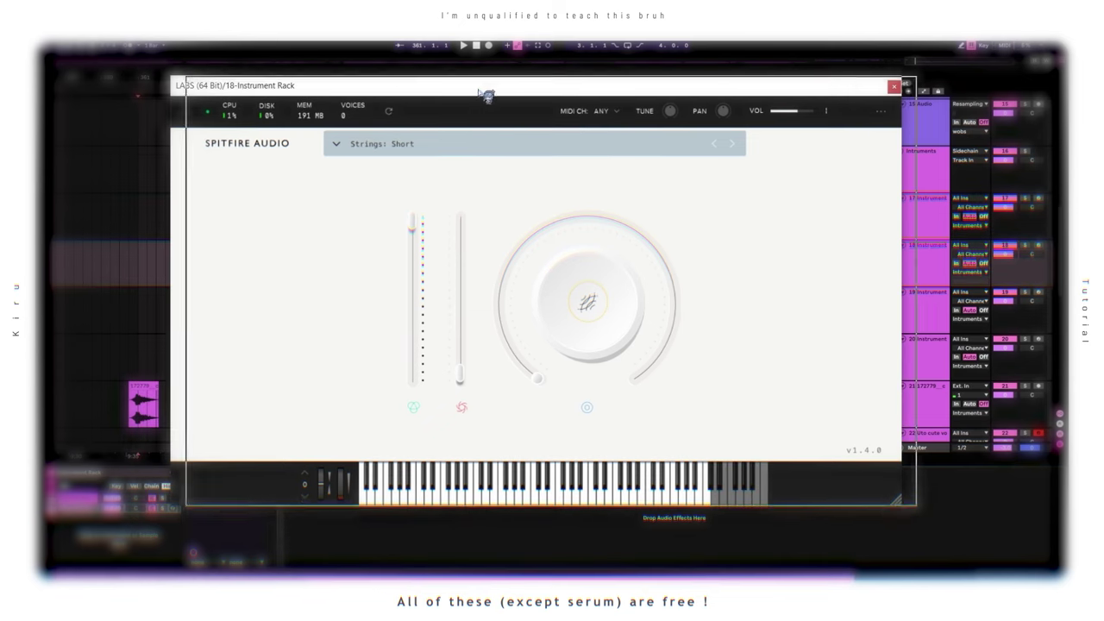
pyautogui.moveTo(483, 88); pyautogui.dragTo(558, 83)
pyautogui.click(212, 474)
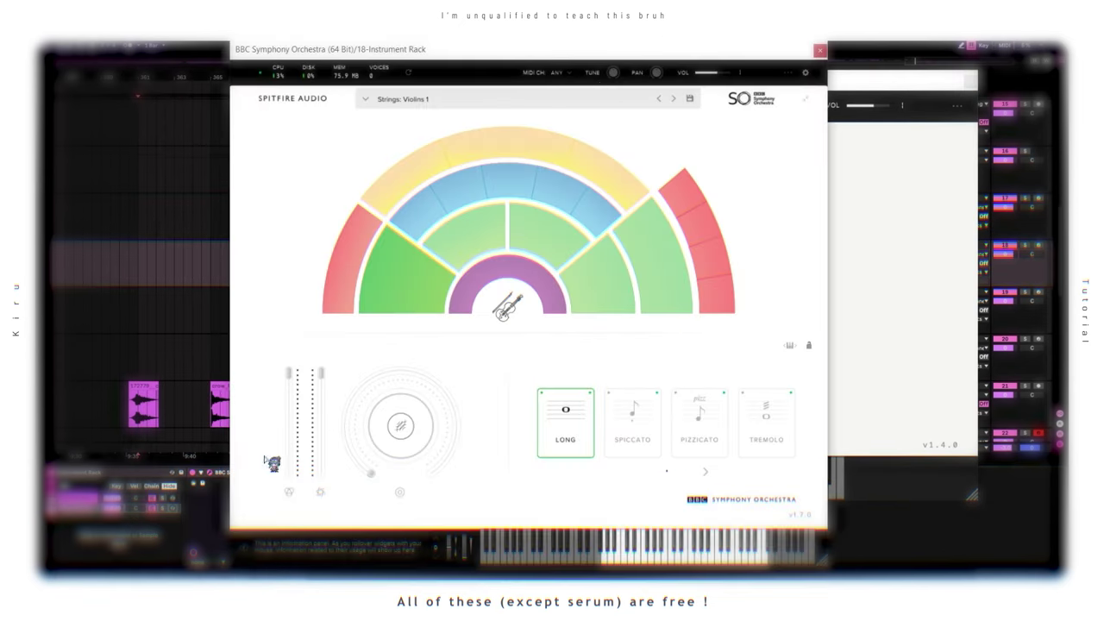
pyautogui.moveTo(623, 66); pyautogui.dragTo(690, 54)
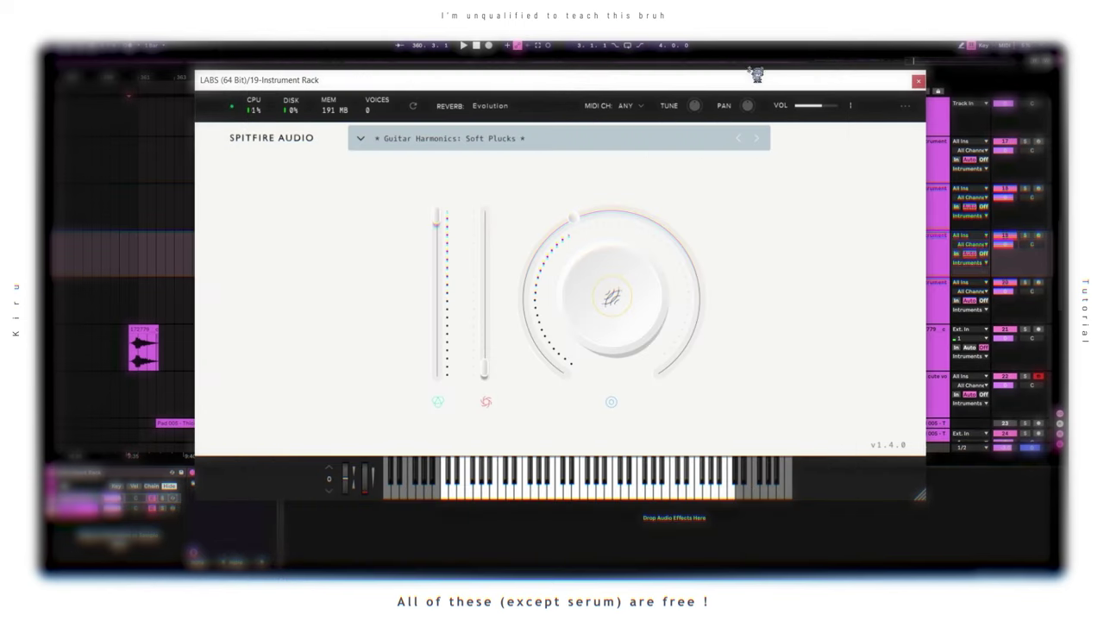
# View the AGML2 guitar plugin in the track 19 Instrument Rack's second chain, and close it along with the LABS window.
pyautogui.moveTo(756, 75); pyautogui.dragTo(799, 80)
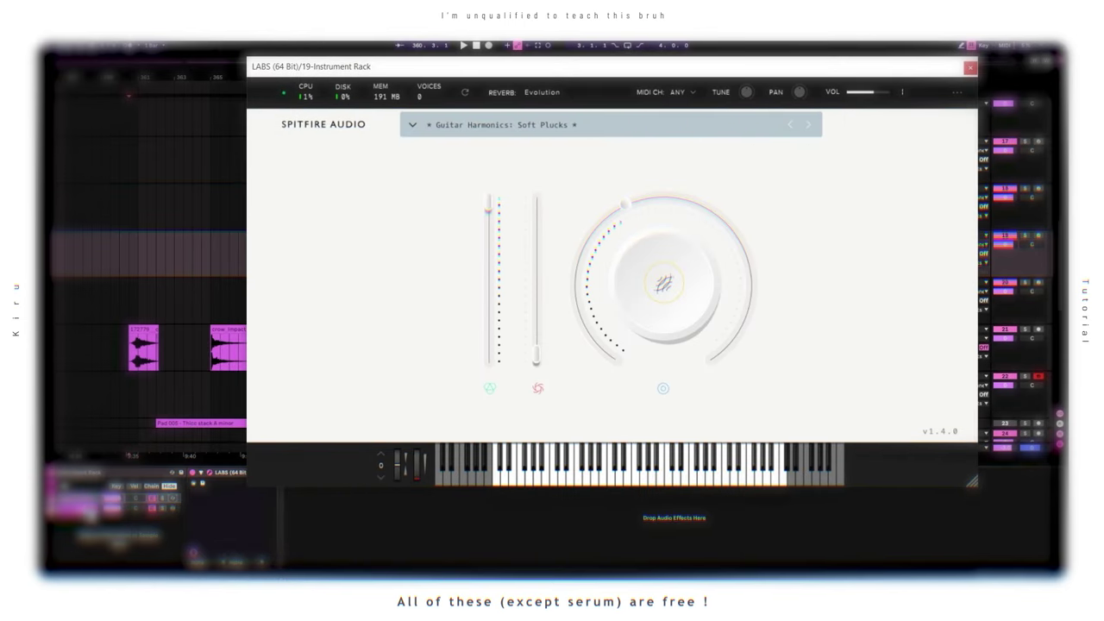
pyautogui.click(90, 510)
pyautogui.click(218, 477)
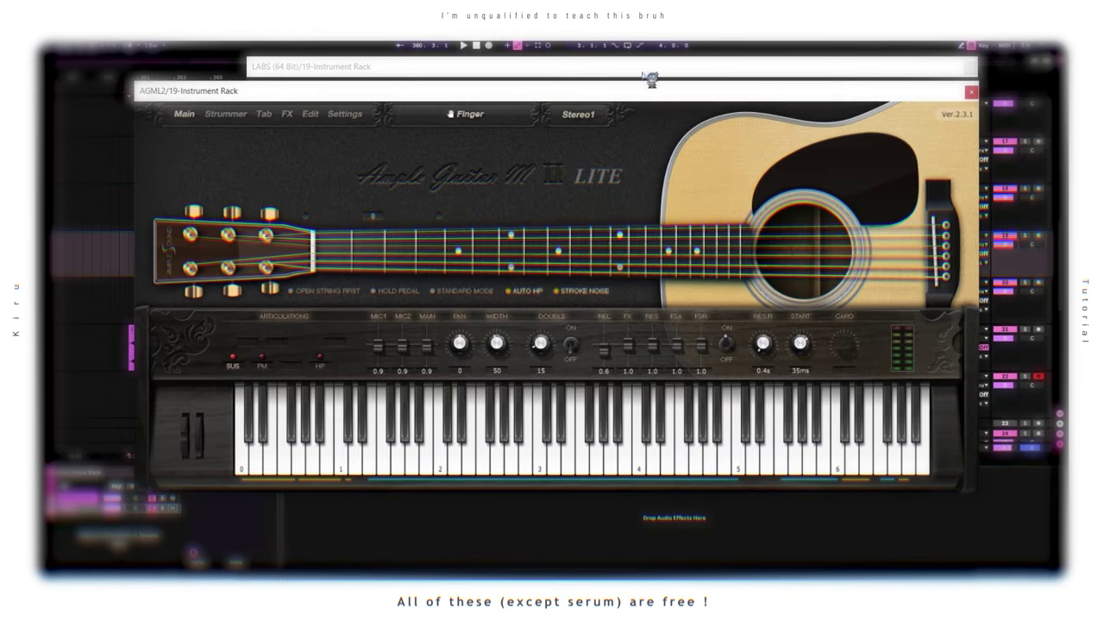
pyautogui.moveTo(664, 96); pyautogui.dragTo(668, 85)
pyautogui.click(975, 79)
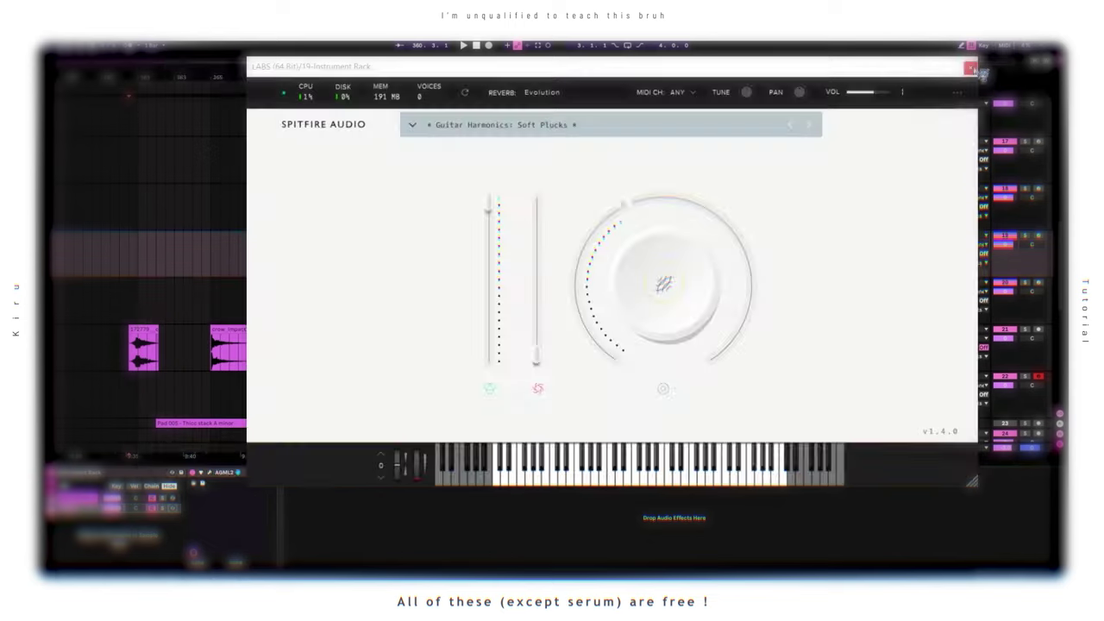
pyautogui.click(970, 66)
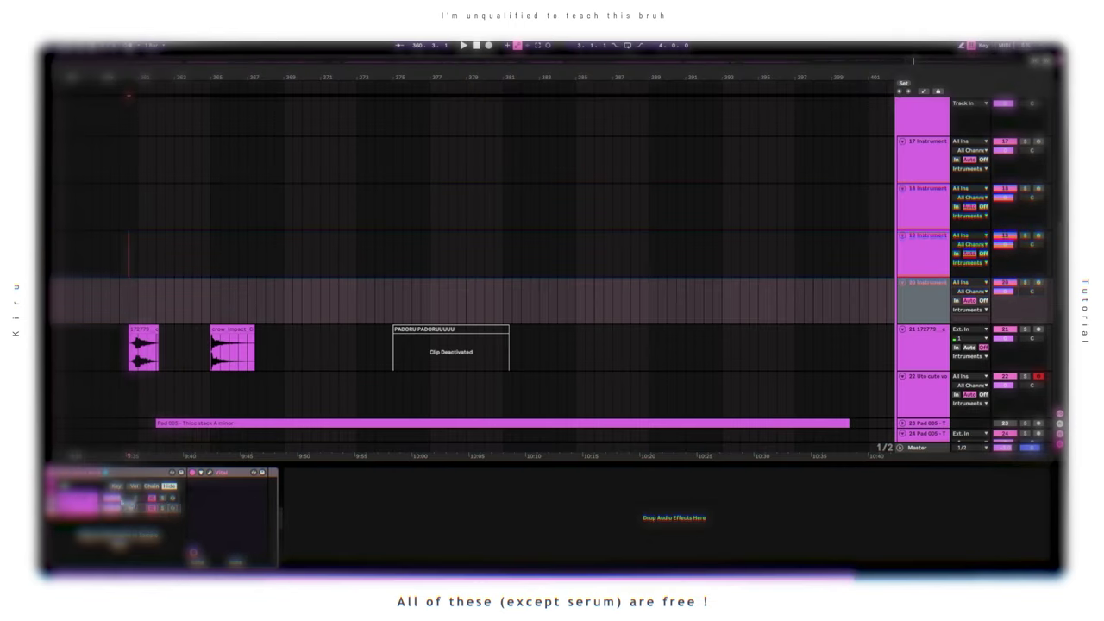
# Show Serum from the first chain of the track 20 Instrument Rack and the plugin on its second chain.
pyautogui.click(86, 497)
pyautogui.click(218, 477)
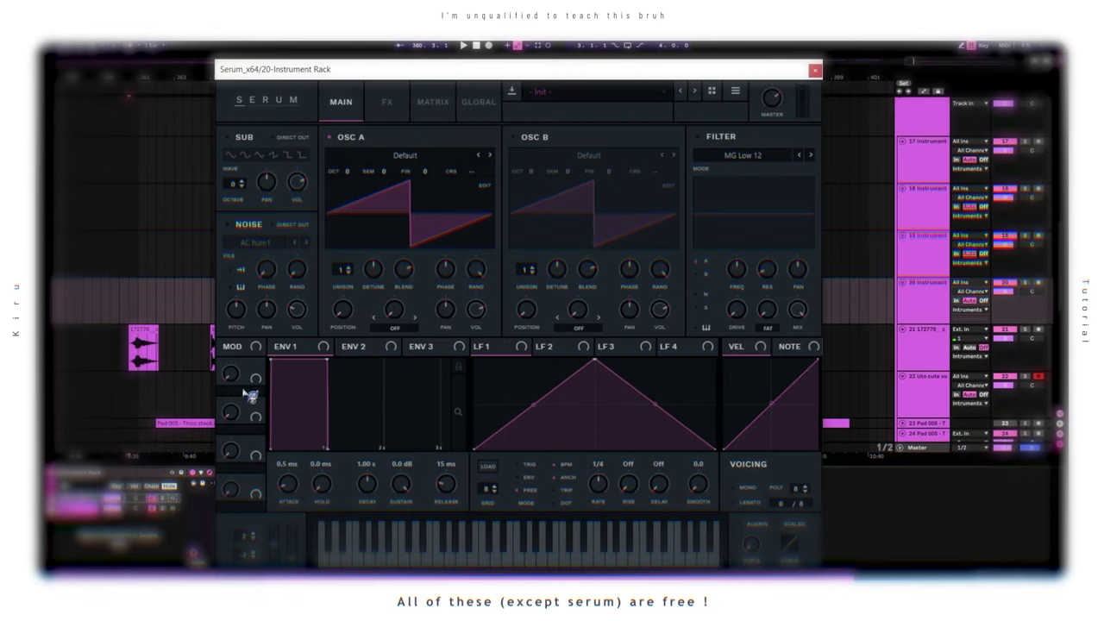
pyautogui.click(83, 510)
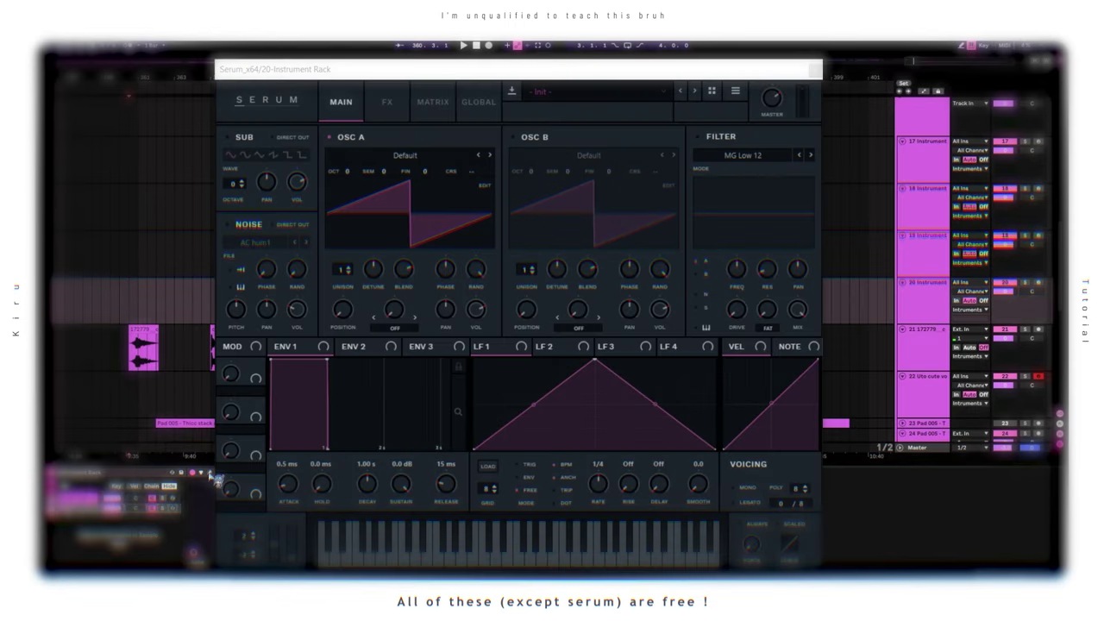
pyautogui.click(212, 480)
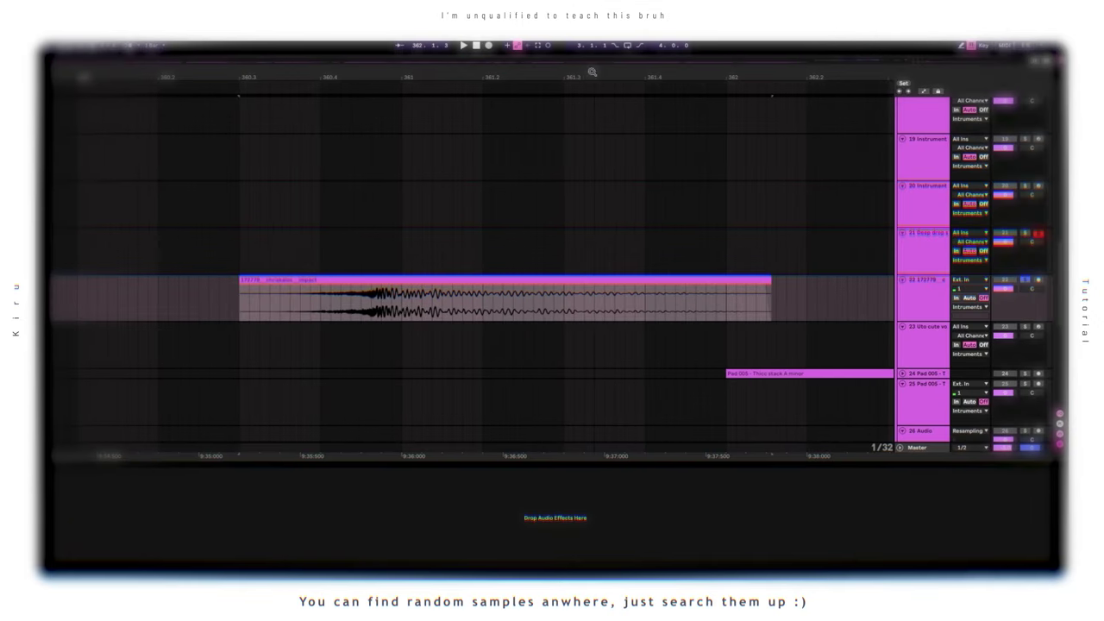
# Play the impact sample on audio track 22.
pyautogui.press('space')
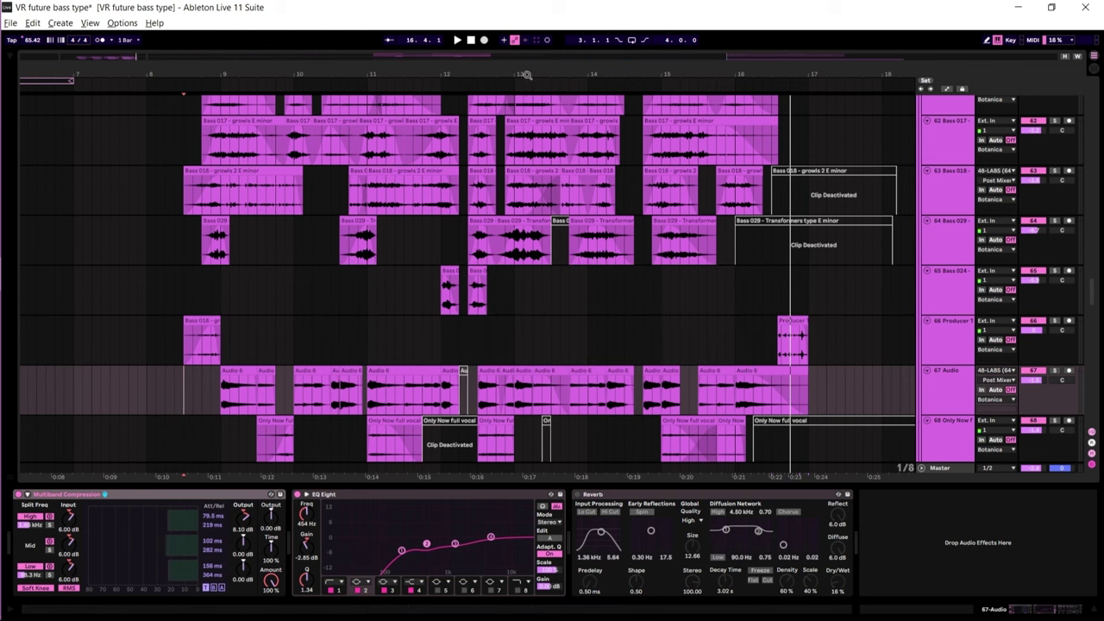
# Look over the arranged bass growl, Audio 6, vocal and synth one-shot clips between bars 8 and 17.
pyautogui.moveTo(526, 77); pyautogui.dragTo(504, 85)
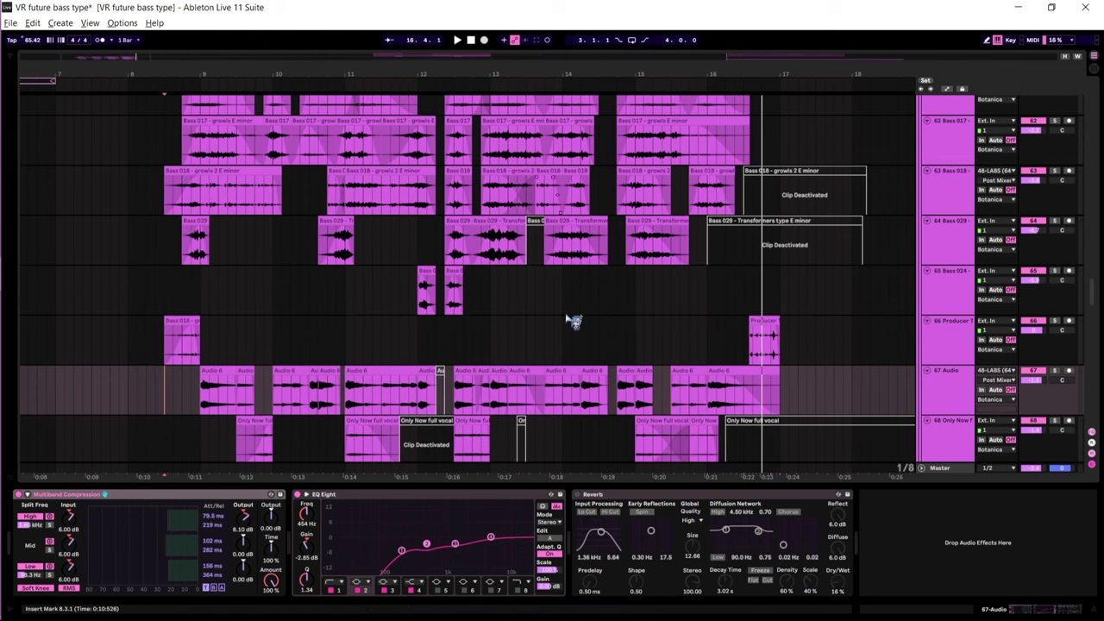
pyautogui.scroll(-3, 569, 324)
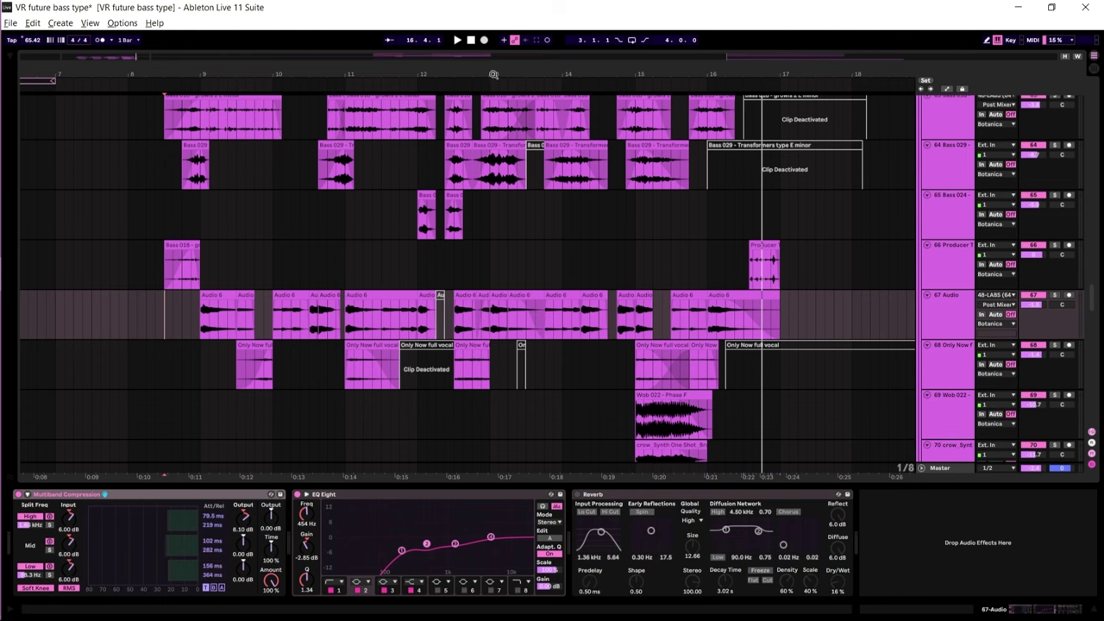
pyautogui.moveTo(493, 74); pyautogui.dragTo(493, 63)
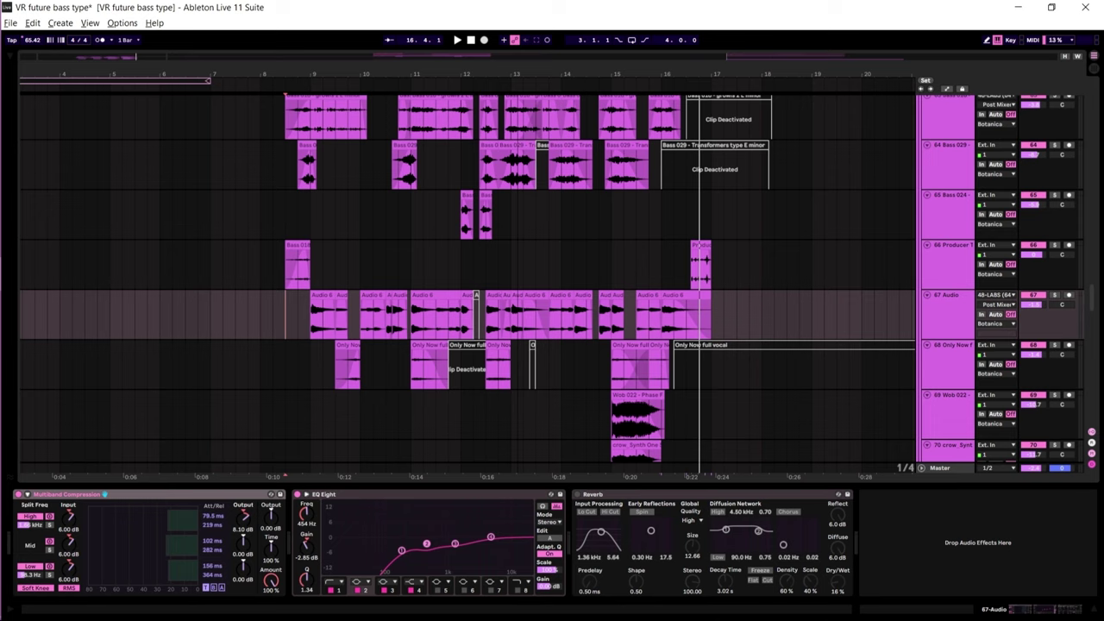
pyautogui.moveTo(595, 73); pyautogui.dragTo(512, 73)
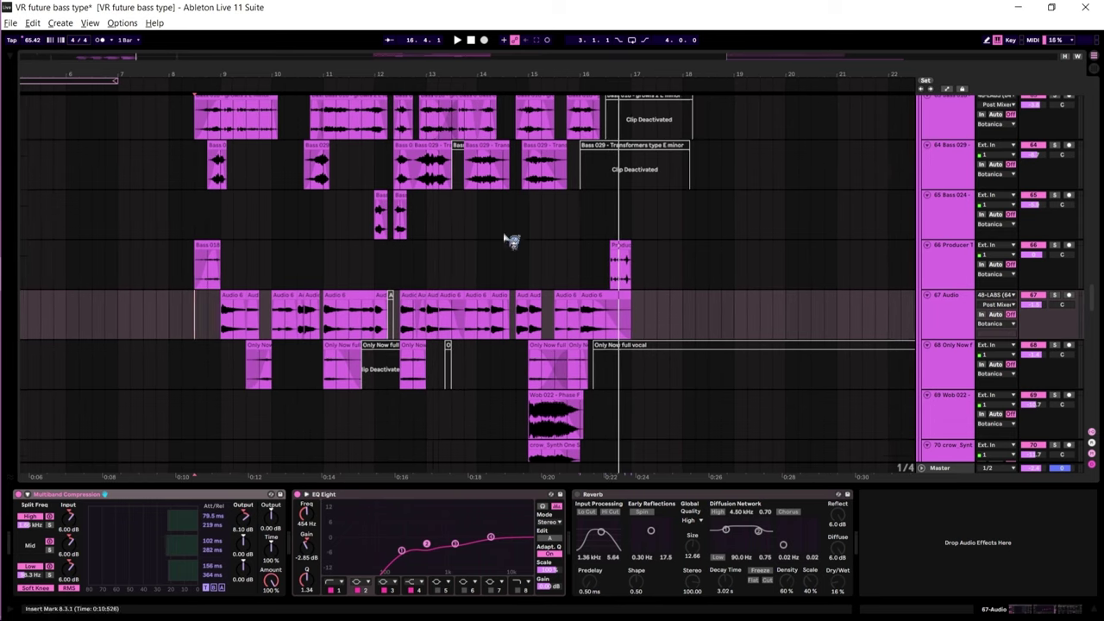
pyautogui.moveTo(1092, 304)
pyautogui.mouseDown()
pyautogui.moveTo(1096, 269)
pyautogui.moveTo(1097, 294)
pyautogui.mouseUp()
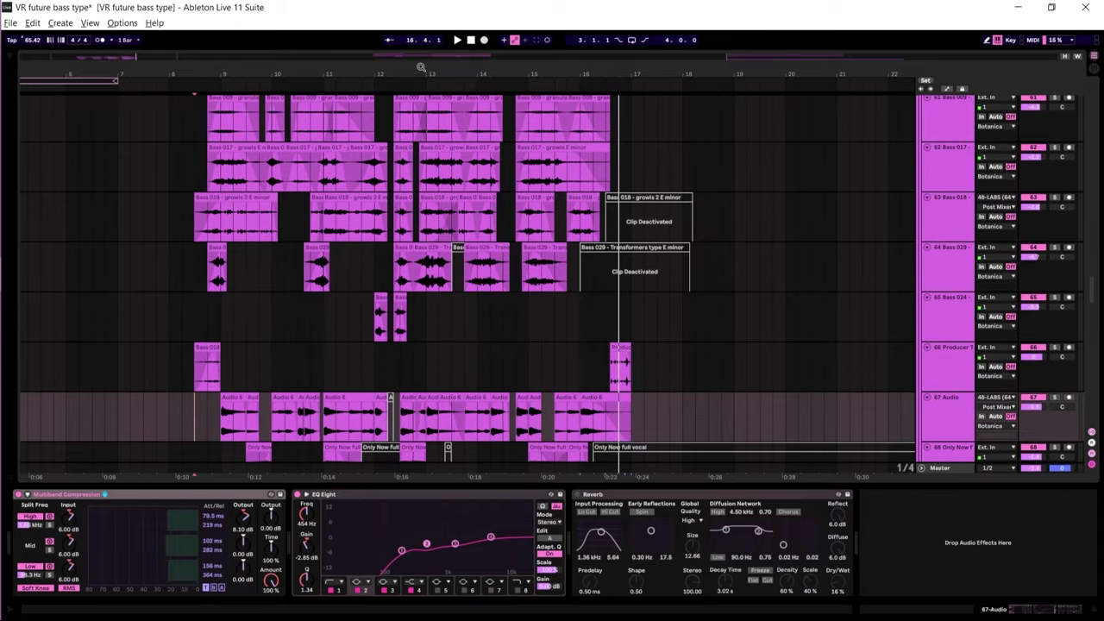
pyautogui.moveTo(421, 66); pyautogui.dragTo(507, 68)
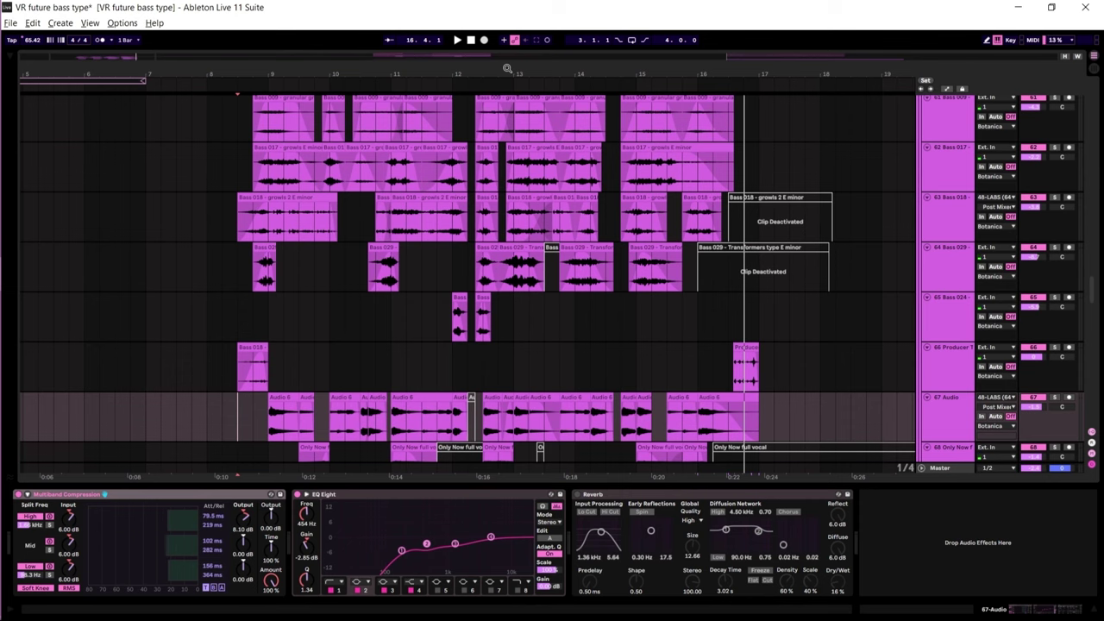
pyautogui.moveTo(507, 68); pyautogui.dragTo(542, 74)
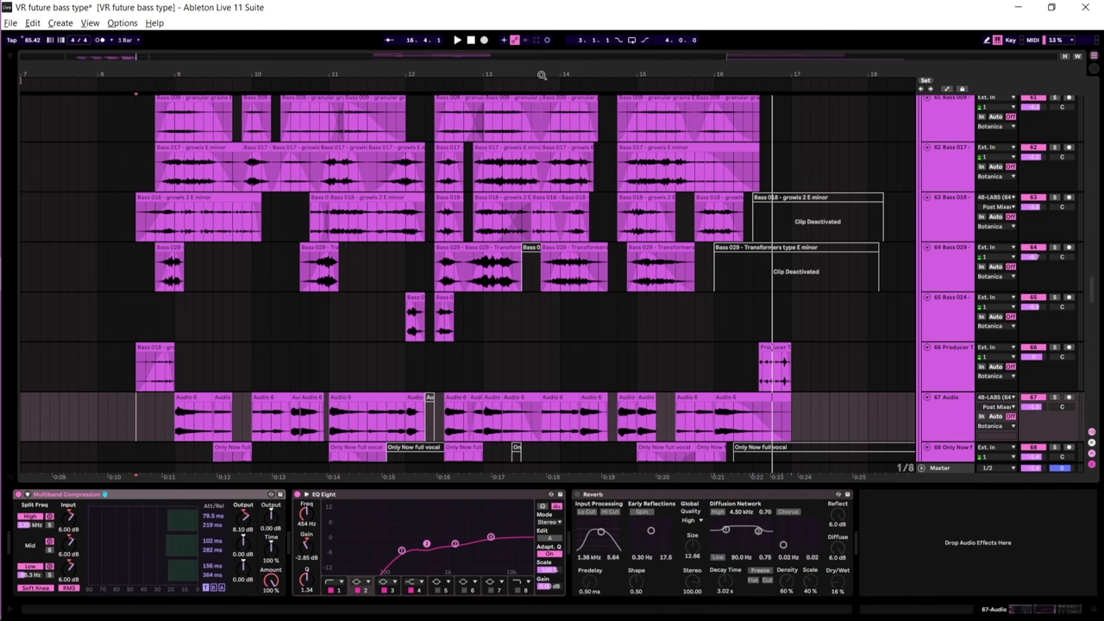
pyautogui.moveTo(541, 75); pyautogui.dragTo(584, 82)
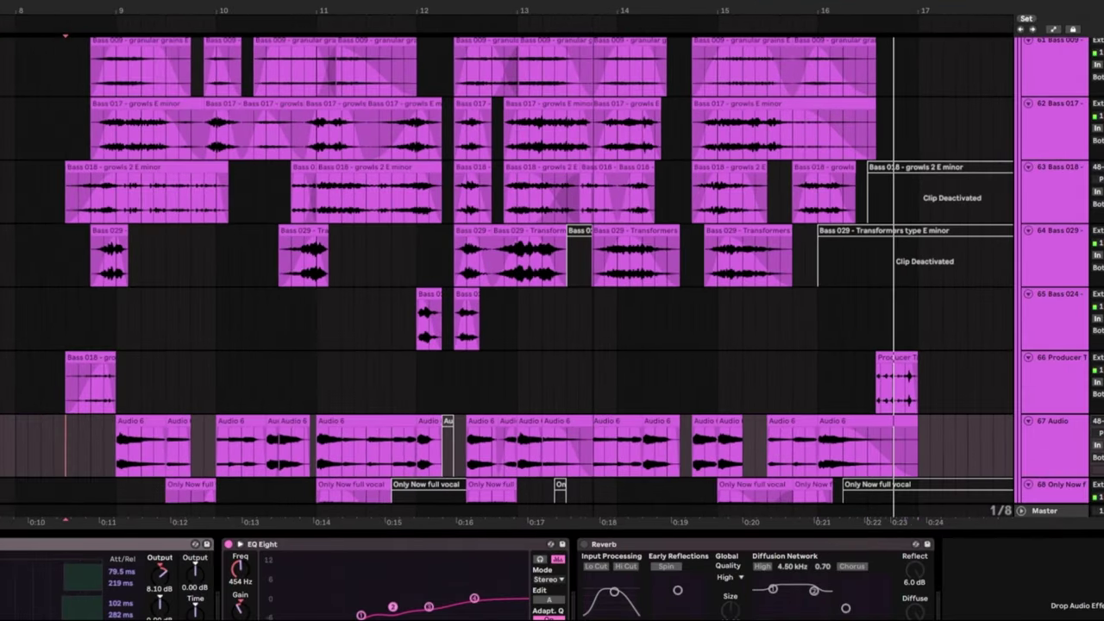
pyautogui.moveTo(608, 10); pyautogui.dragTo(608, 1)
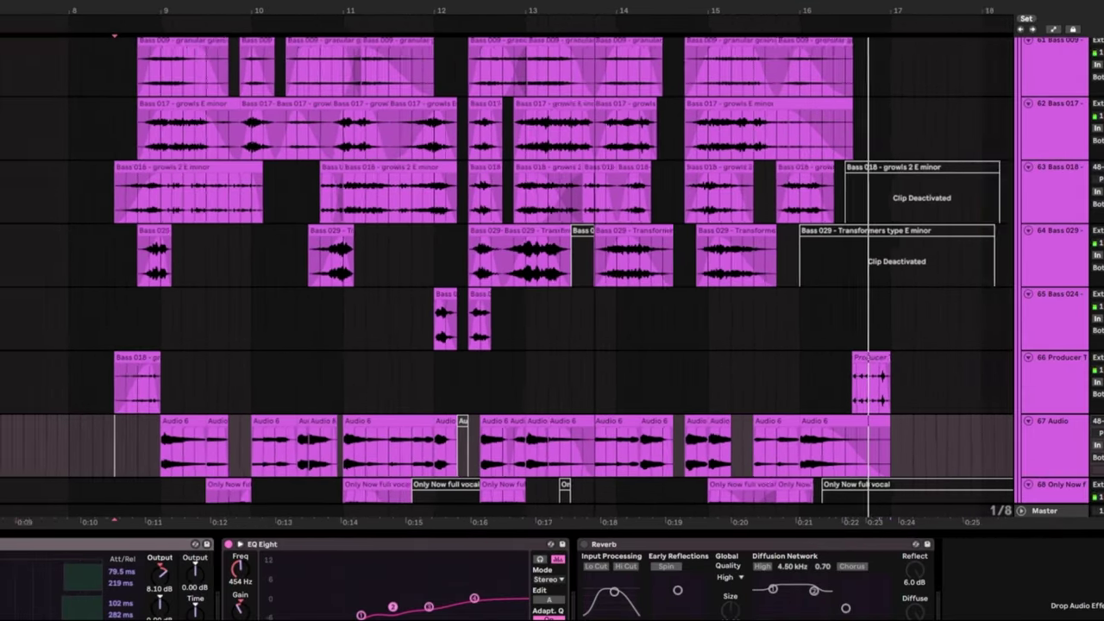
pyautogui.scroll(-3, 741, 227)
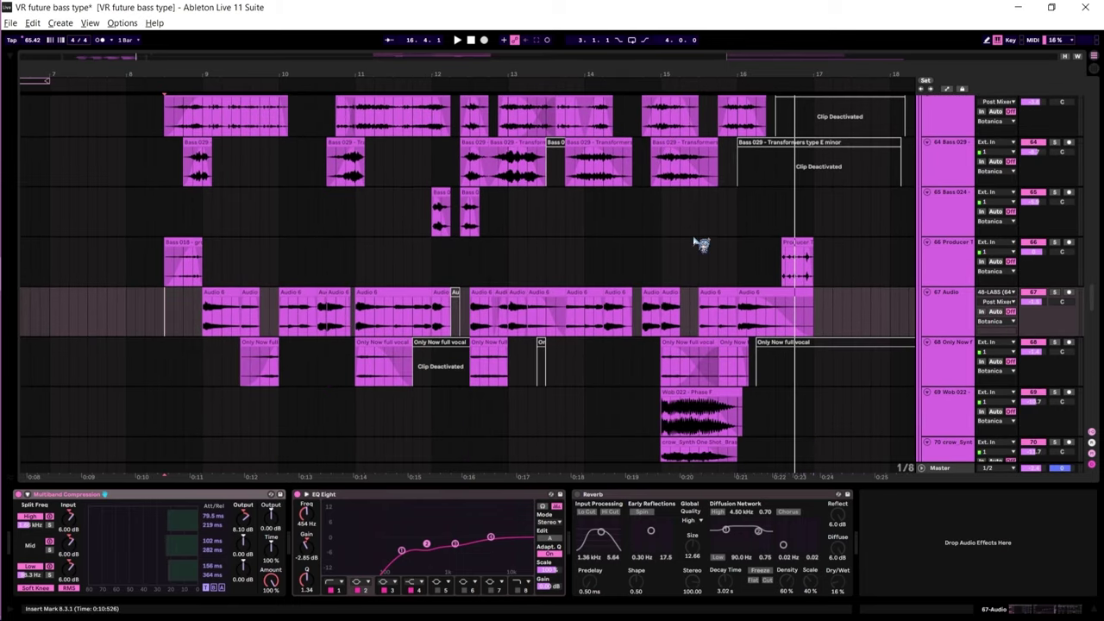
pyautogui.scroll(-3, 734, 249)
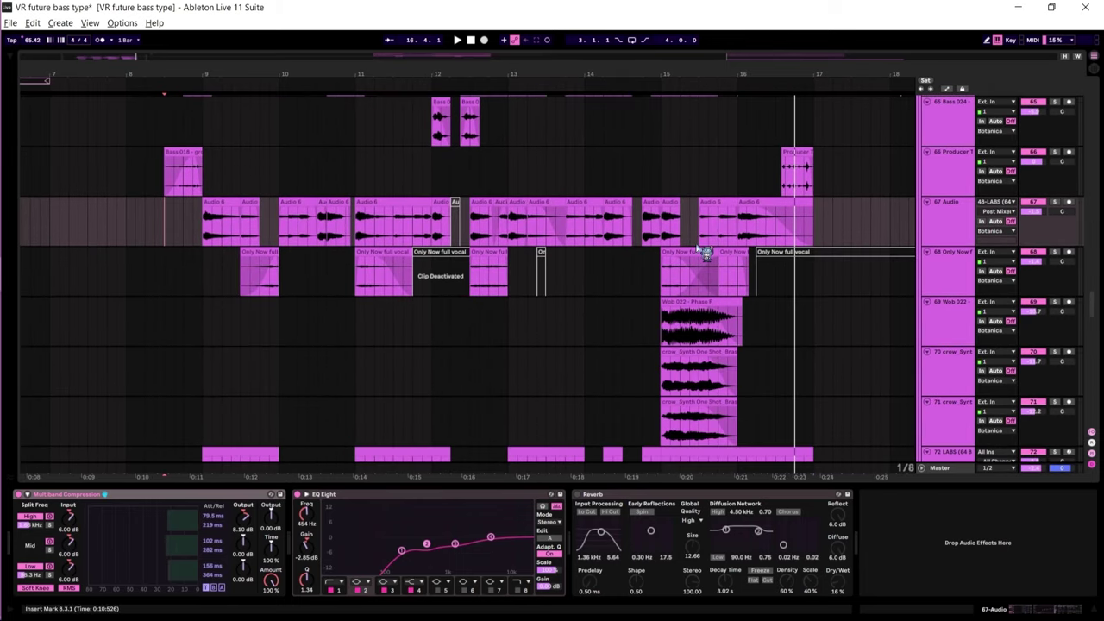
pyautogui.scroll(2, 382, 313)
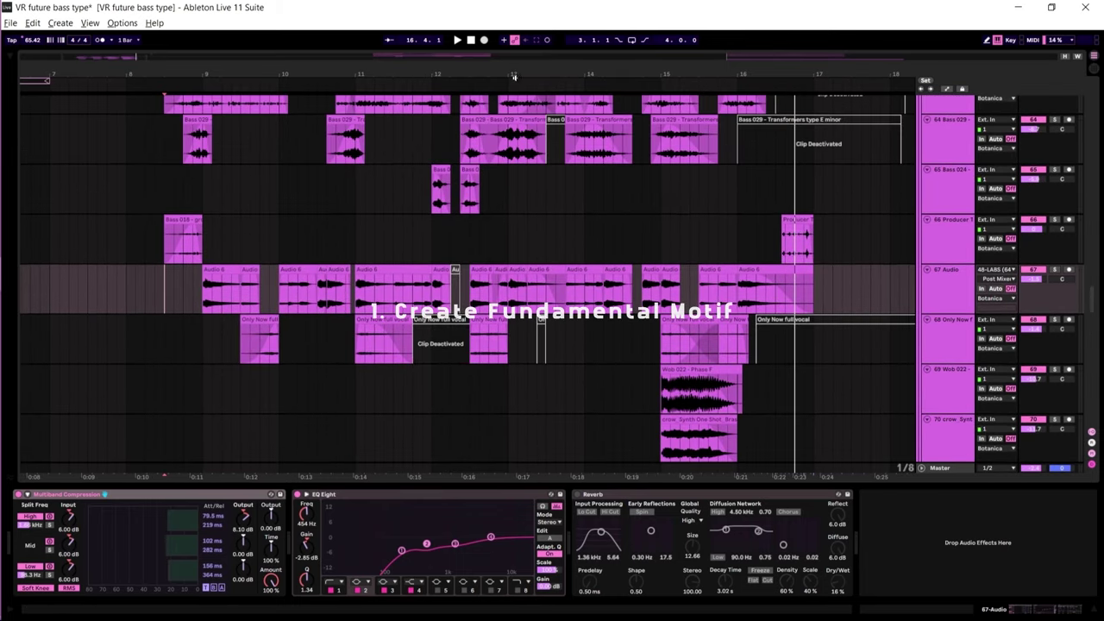
pyautogui.moveTo(513, 78)
pyautogui.mouseDown()
pyautogui.moveTo(512, 48)
pyautogui.moveTo(503, 90)
pyautogui.mouseUp()
pyautogui.scroll(-3, 320, 279)
pyautogui.scroll(1, 264, 300)
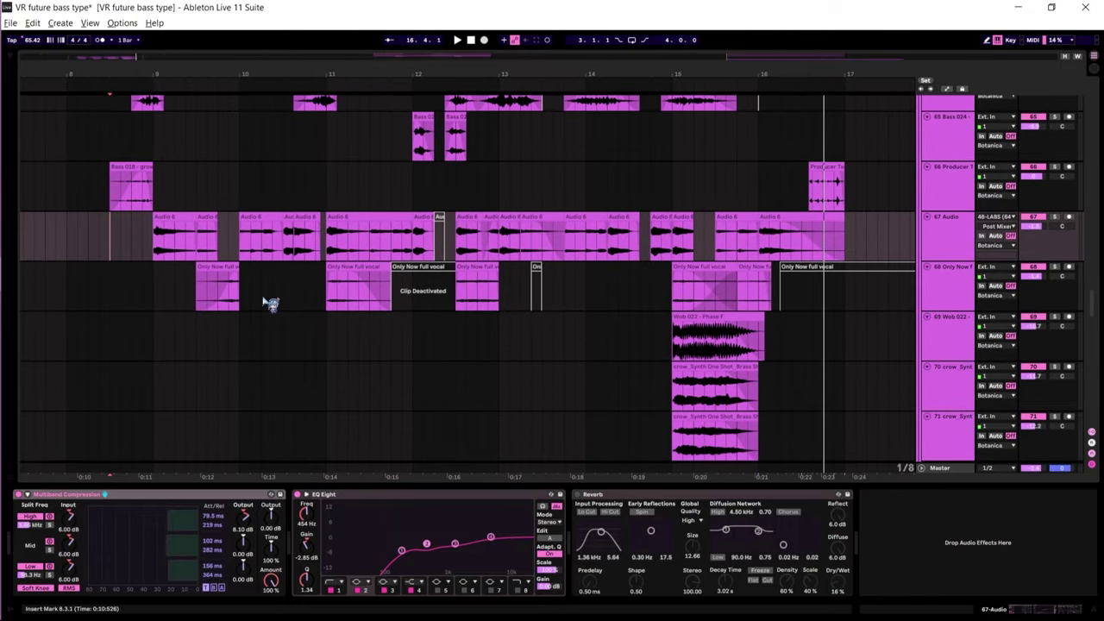
# Listen to the Audio 6 motif on track 67 in solo and put the insert marker back at 8.3.1.
pyautogui.scroll(1, 271, 304)
pyautogui.press('space')
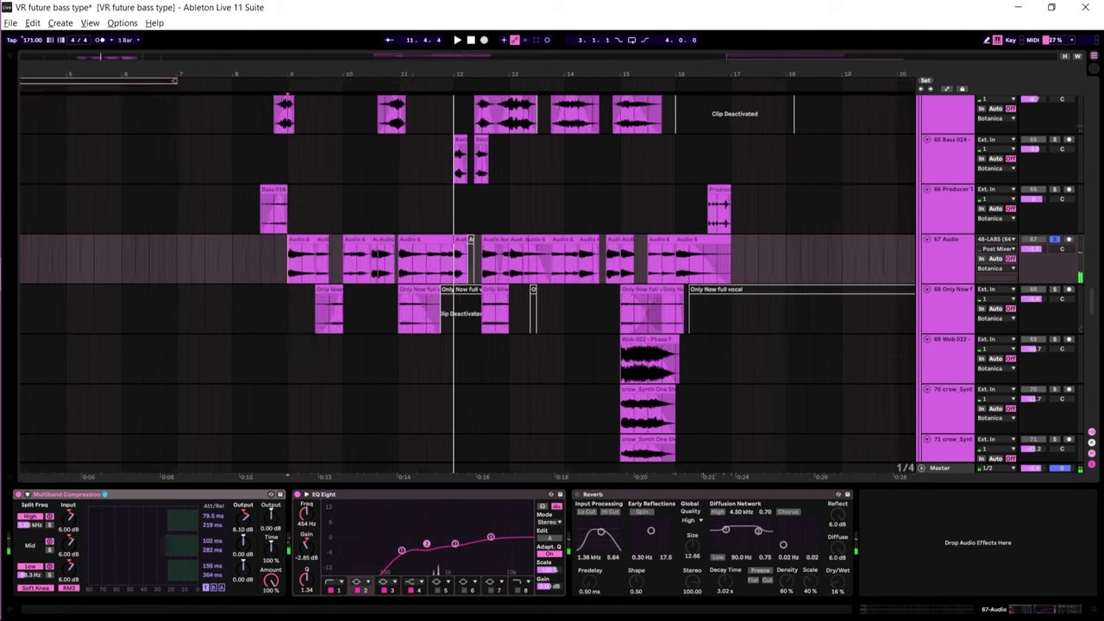
pyautogui.moveTo(549, 73); pyautogui.dragTo(413, 99)
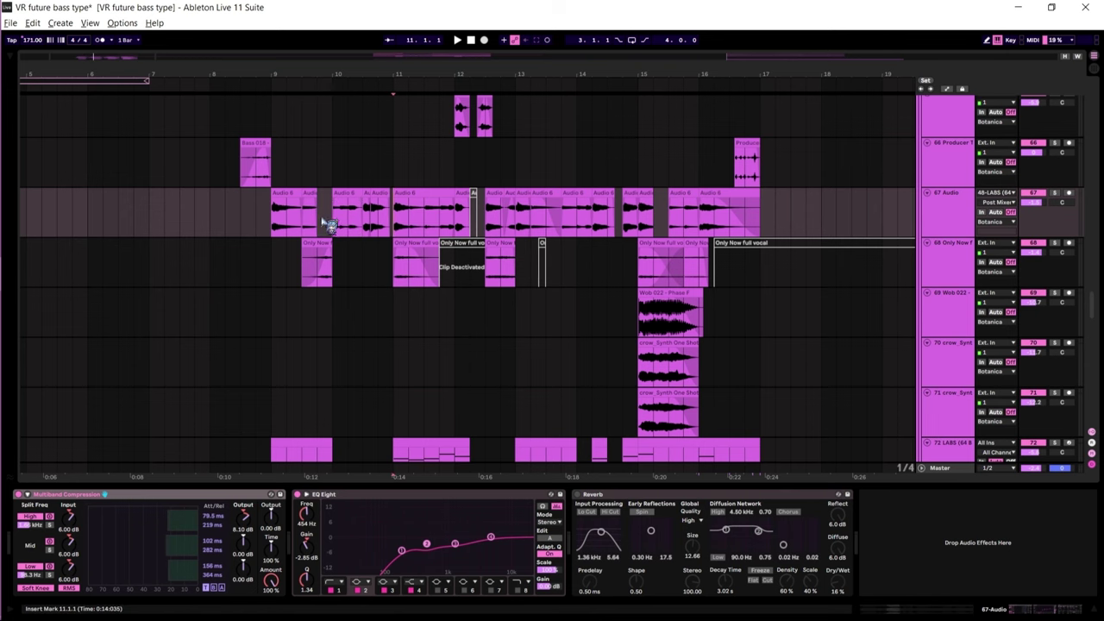
pyautogui.click(483, 219)
pyautogui.scroll(-1, 246, 186)
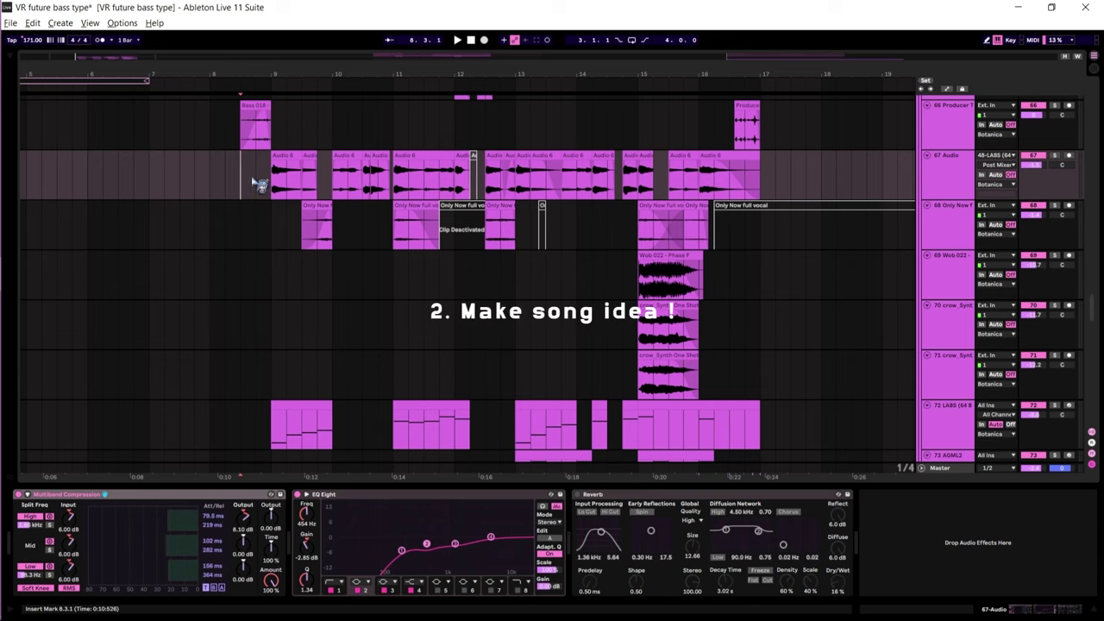
# Examine how the bass, swoosh and impact layers on tracks 51 to 67 are structured around the motif.
pyautogui.scroll(1, 293, 231)
pyautogui.scroll(1, 340, 254)
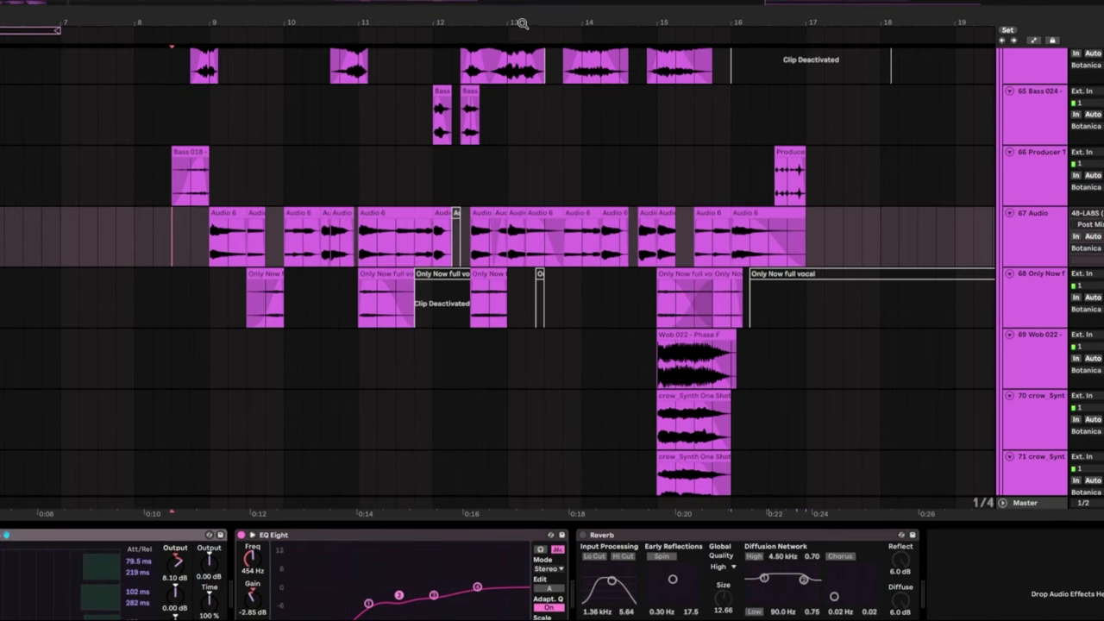
pyautogui.moveTo(521, 23)
pyautogui.mouseDown()
pyautogui.moveTo(501, 5)
pyautogui.moveTo(501, 22)
pyautogui.moveTo(514, 23)
pyautogui.mouseUp()
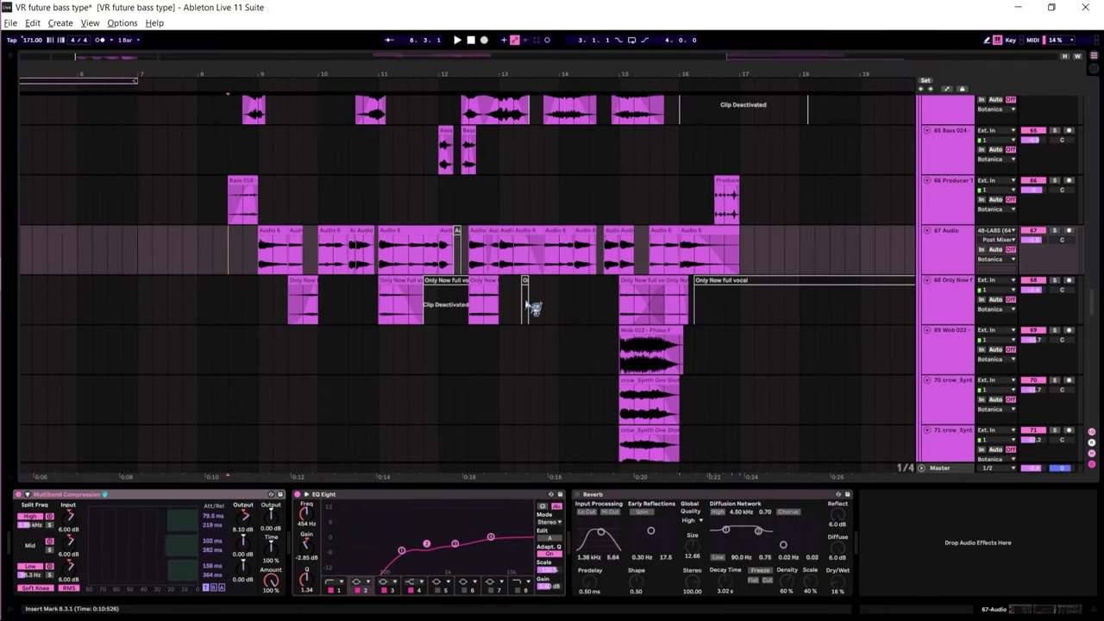
pyautogui.scroll(5, 543, 314)
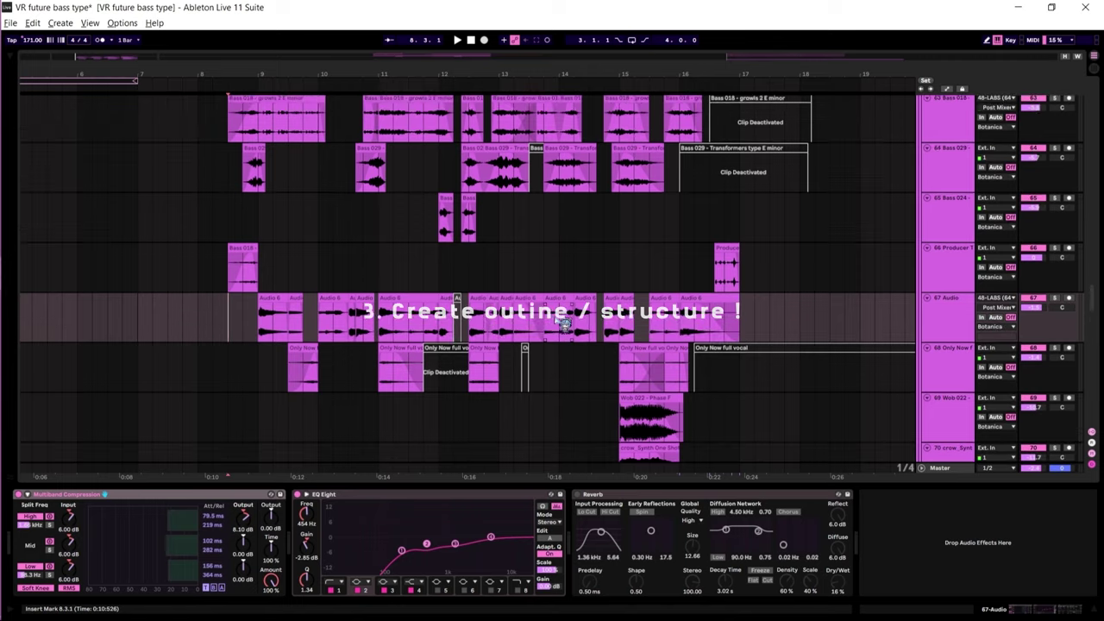
pyautogui.scroll(8, 559, 324)
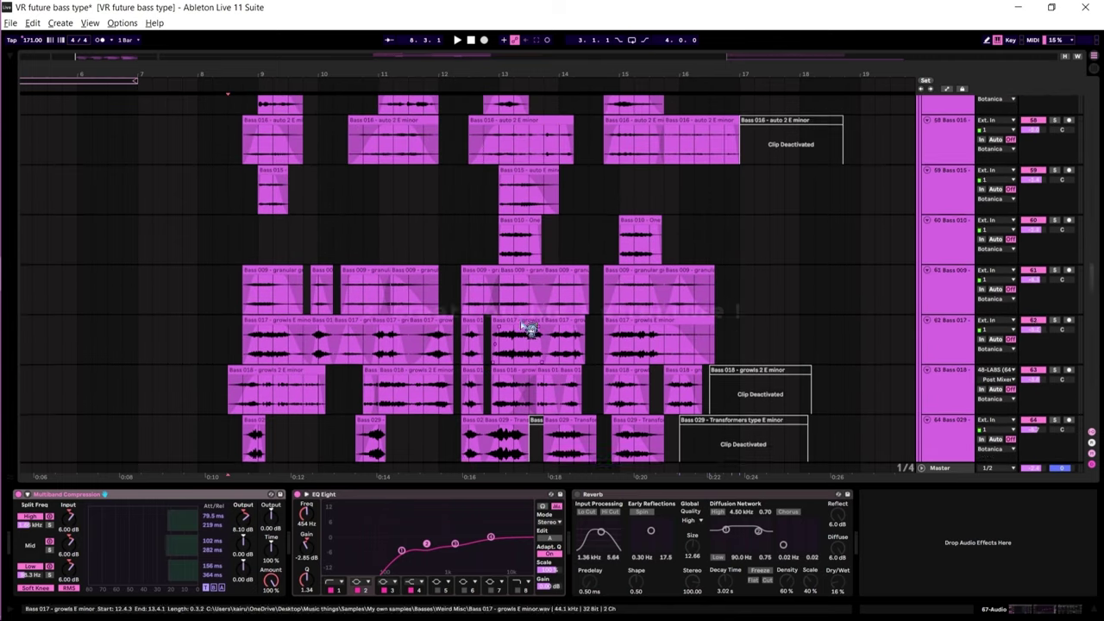
pyautogui.scroll(3, 291, 319)
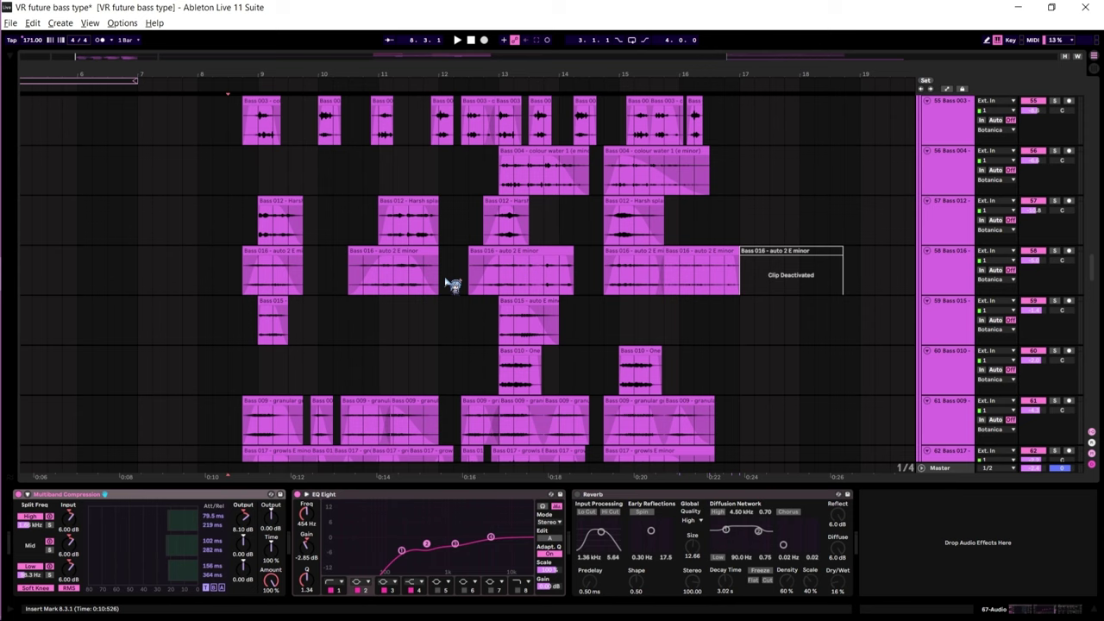
pyautogui.scroll(5, 485, 297)
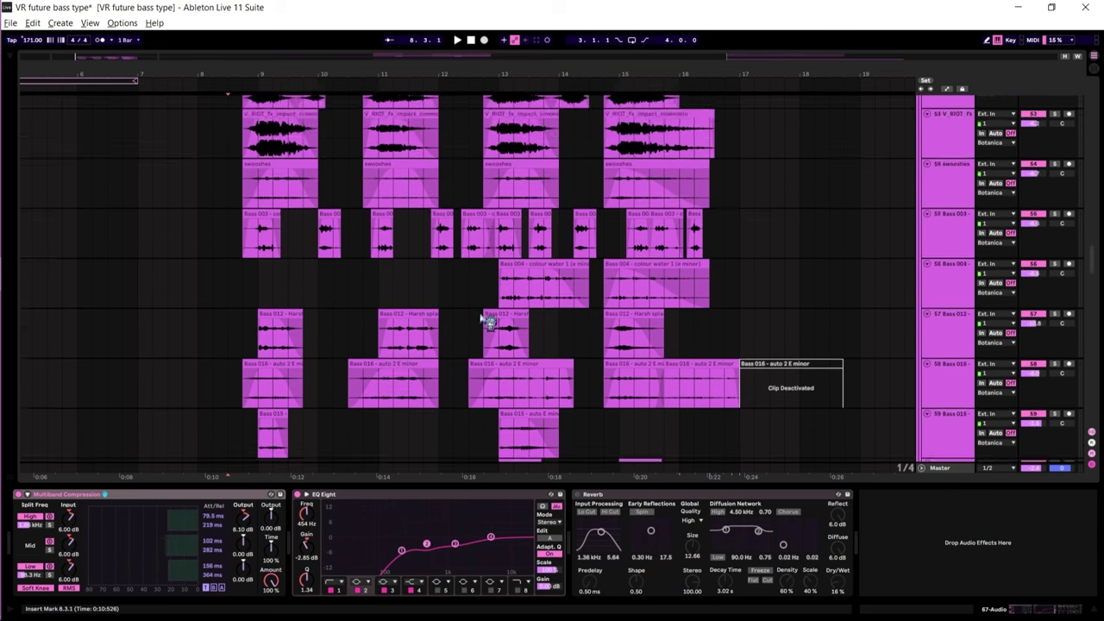
pyautogui.scroll(6, 417, 320)
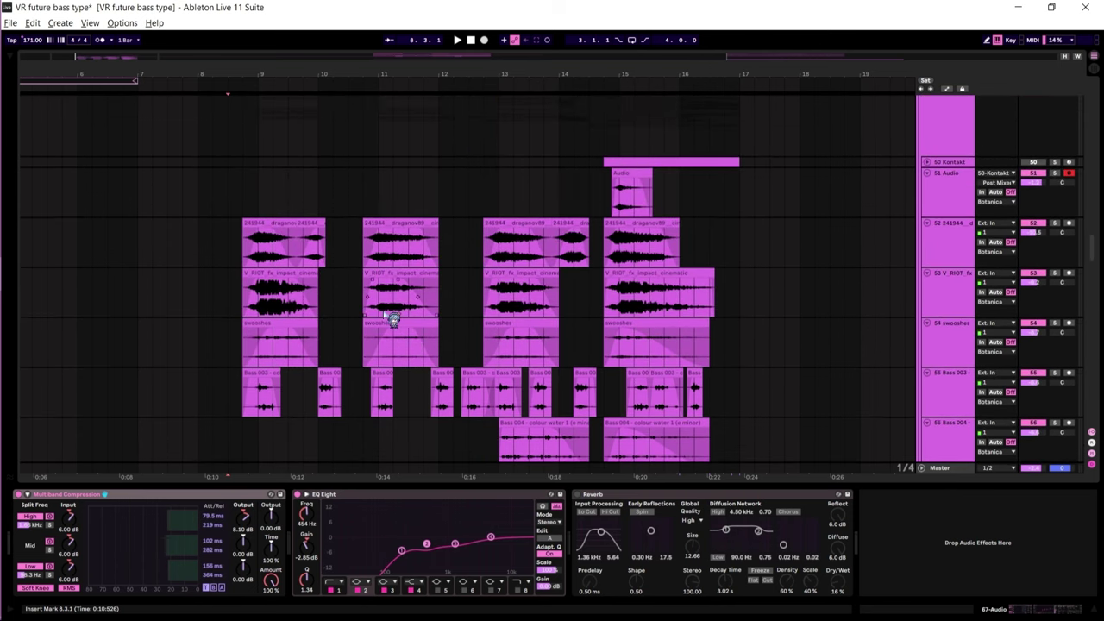
pyautogui.scroll(-3, 1064, 312)
# Audition the Bass 003 colour artifacts, Bass 009 granular grains and Bass 017 growls tracks from bar 9.
pyautogui.click(1064, 312)
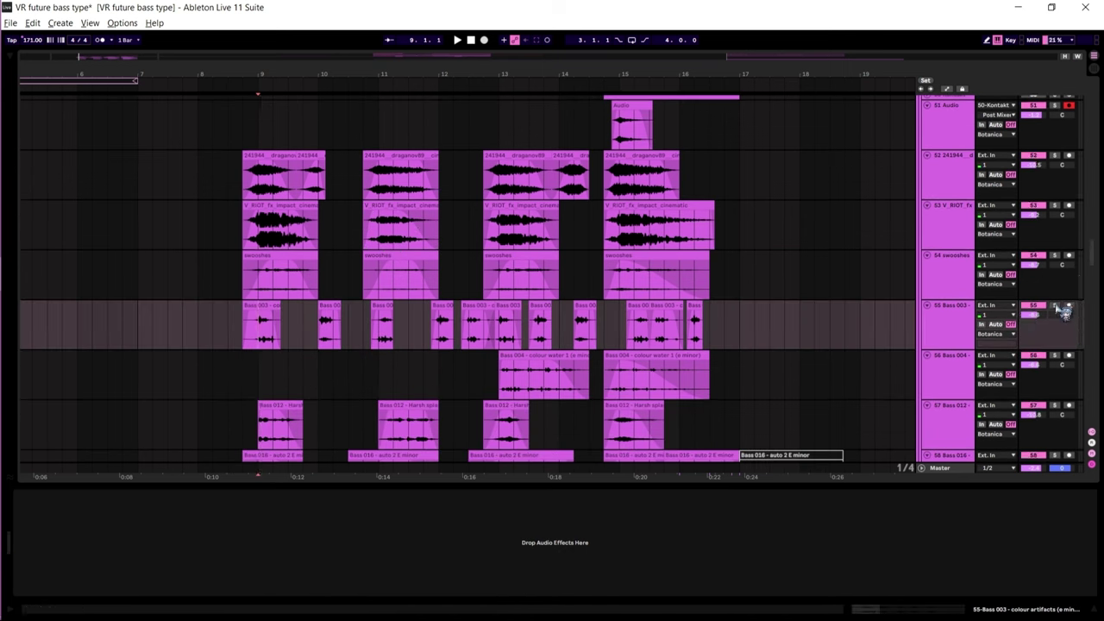
pyautogui.scroll(-8, 759, 319)
pyautogui.click(1082, 217)
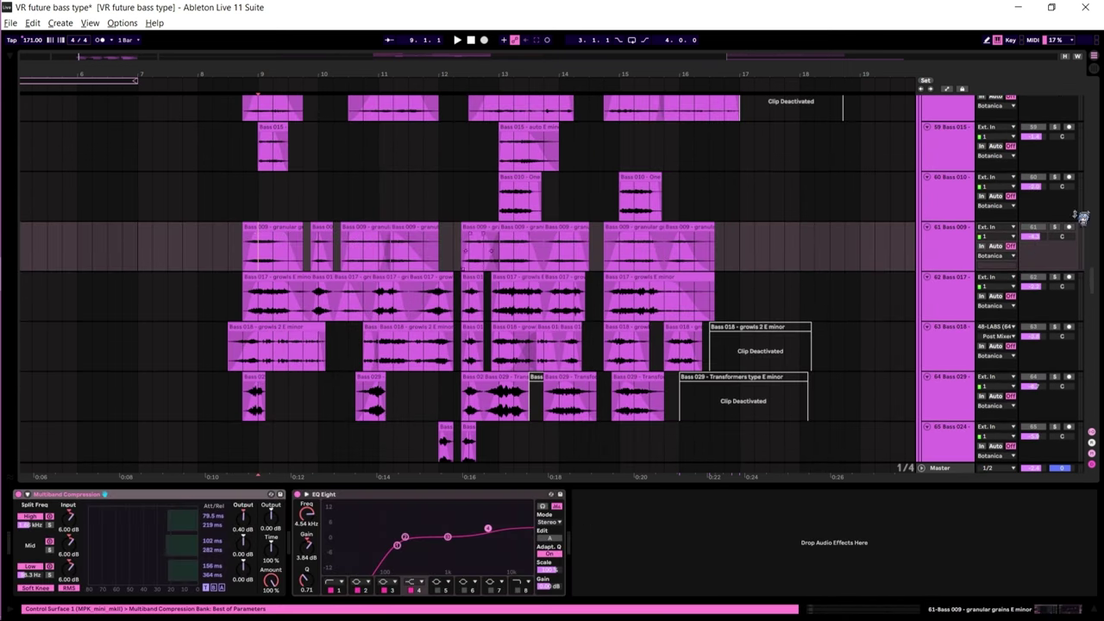
pyautogui.scroll(-1, 567, 290)
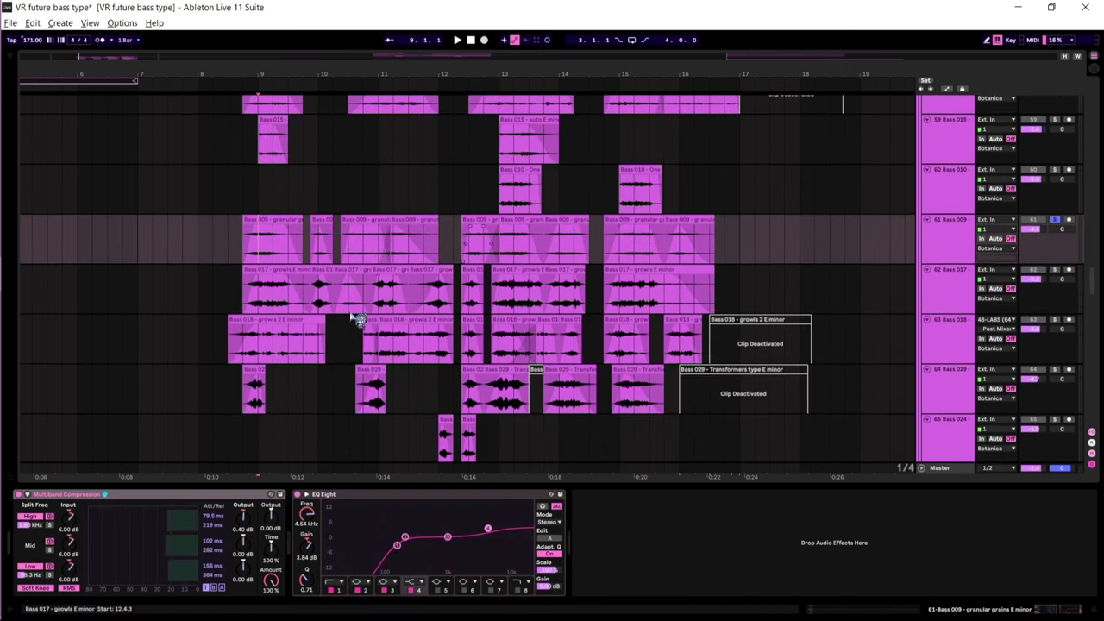
pyautogui.scroll(-2, 284, 263)
pyautogui.click(285, 268)
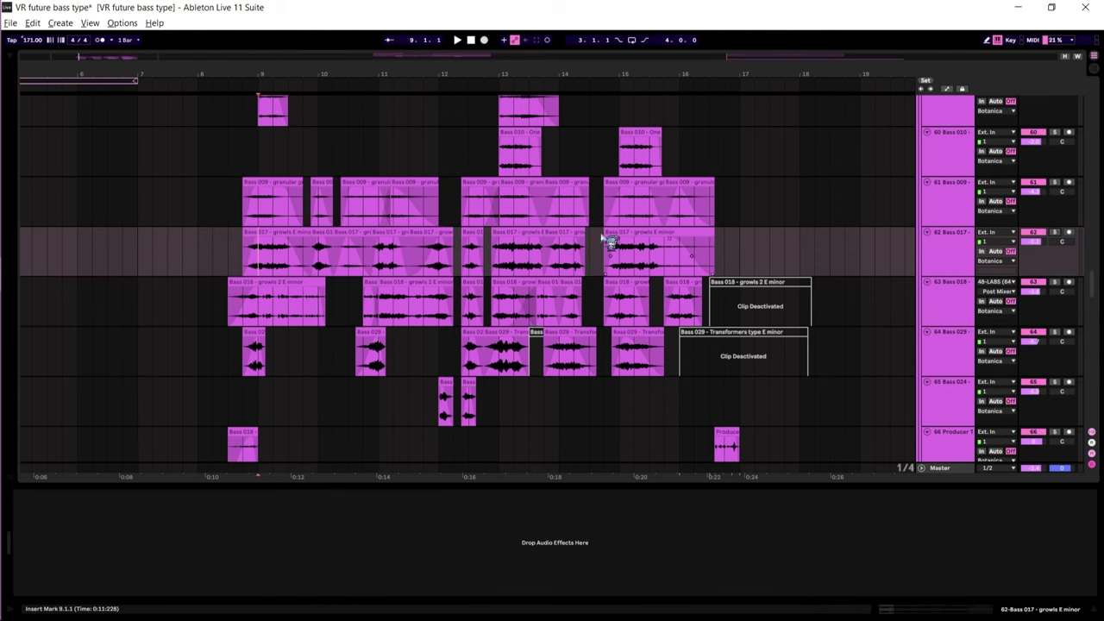
# Play the cinematic impact tracks 52 and 53 and the bass layers down to track 67 in solo, and stop playback.
pyautogui.scroll(-5, 609, 243)
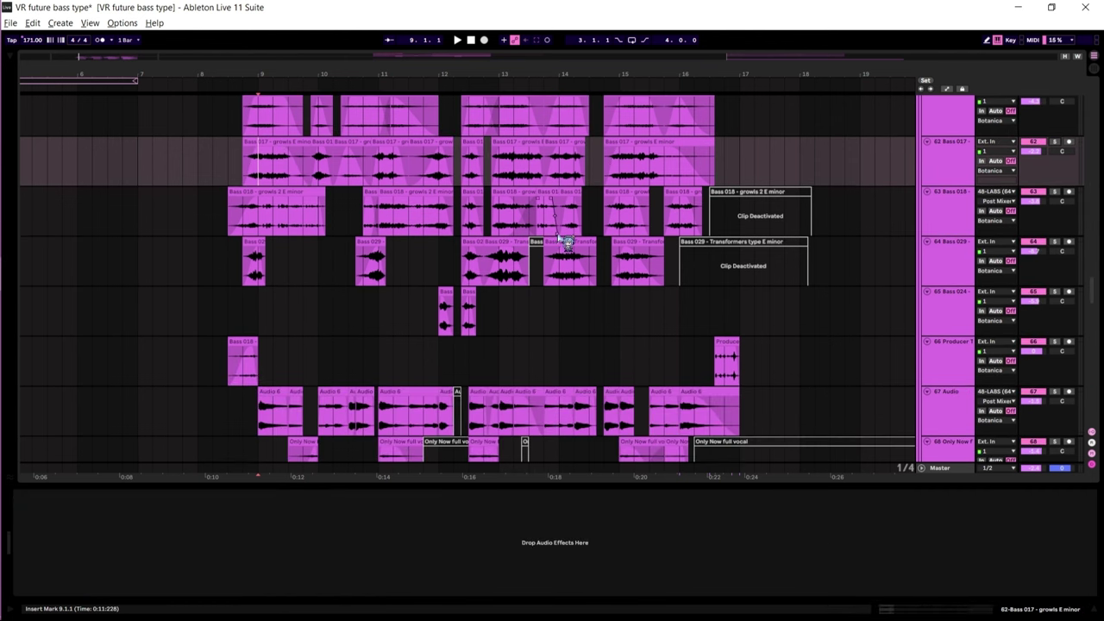
pyautogui.scroll(15, 1092, 263)
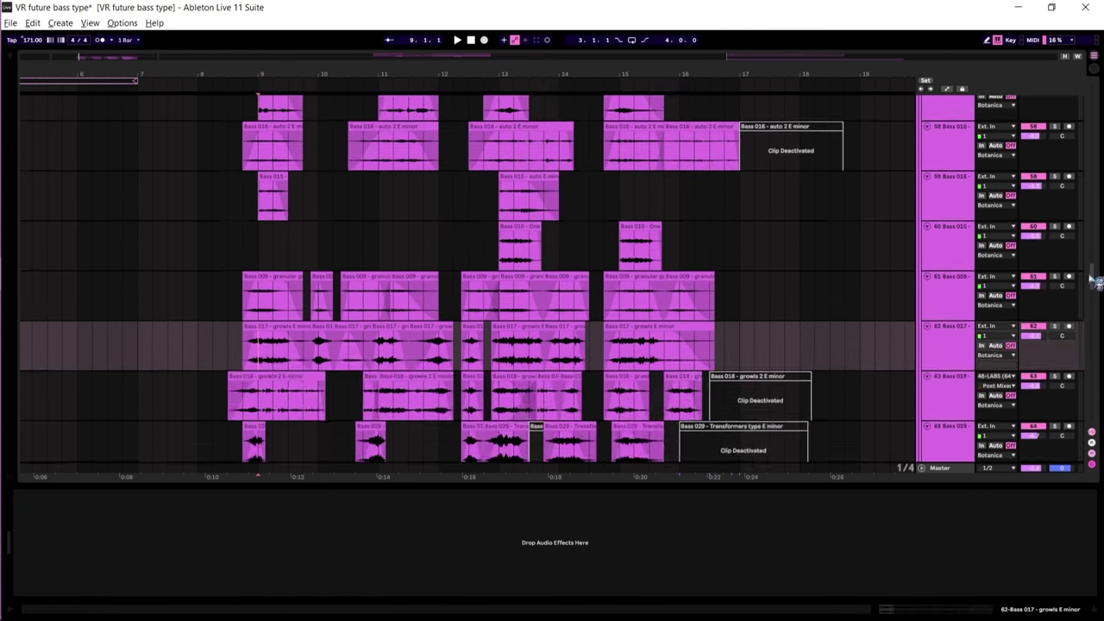
pyautogui.scroll(6, 1092, 263)
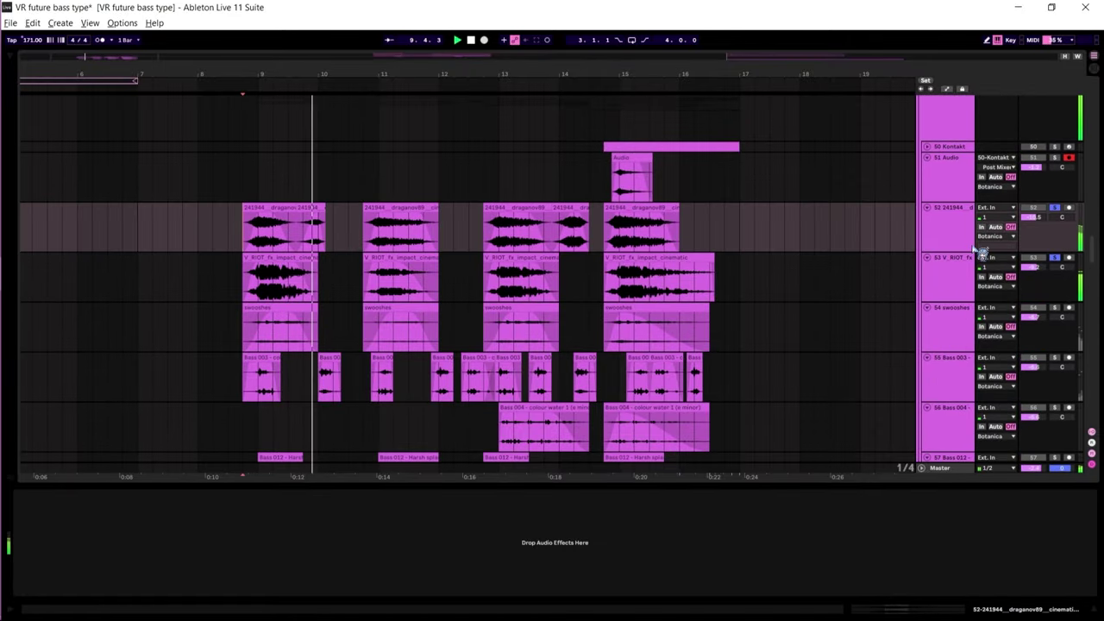
pyautogui.keyDown('ctrl'); pyautogui.scroll(4, 543, 211); pyautogui.keyUp('ctrl')
pyautogui.scroll(-2, 512, 200)
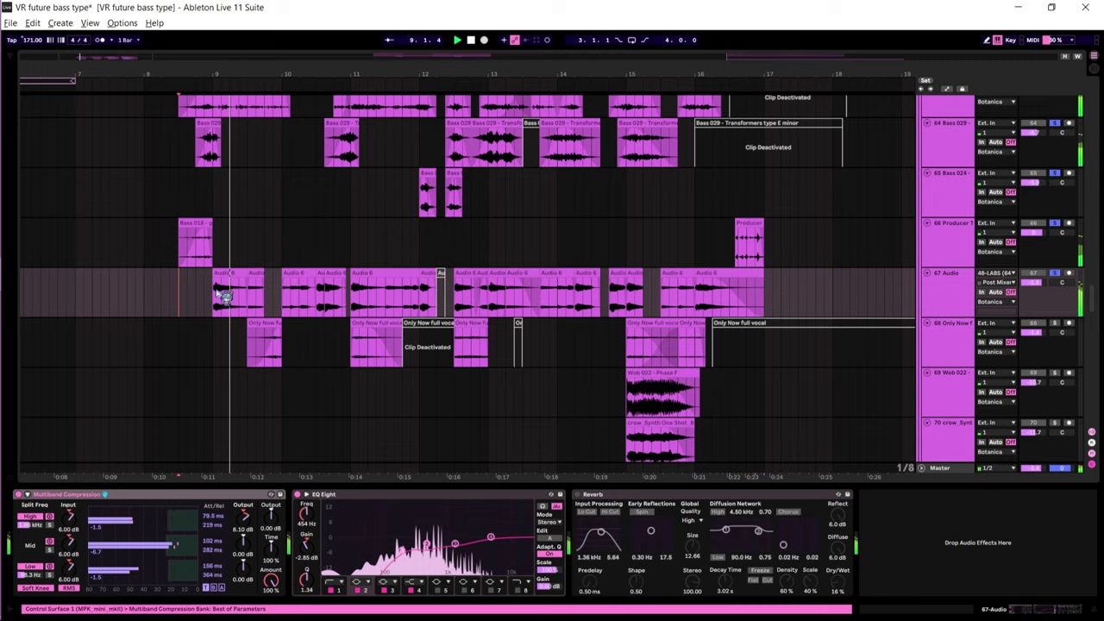
pyautogui.scroll(2, 219, 296)
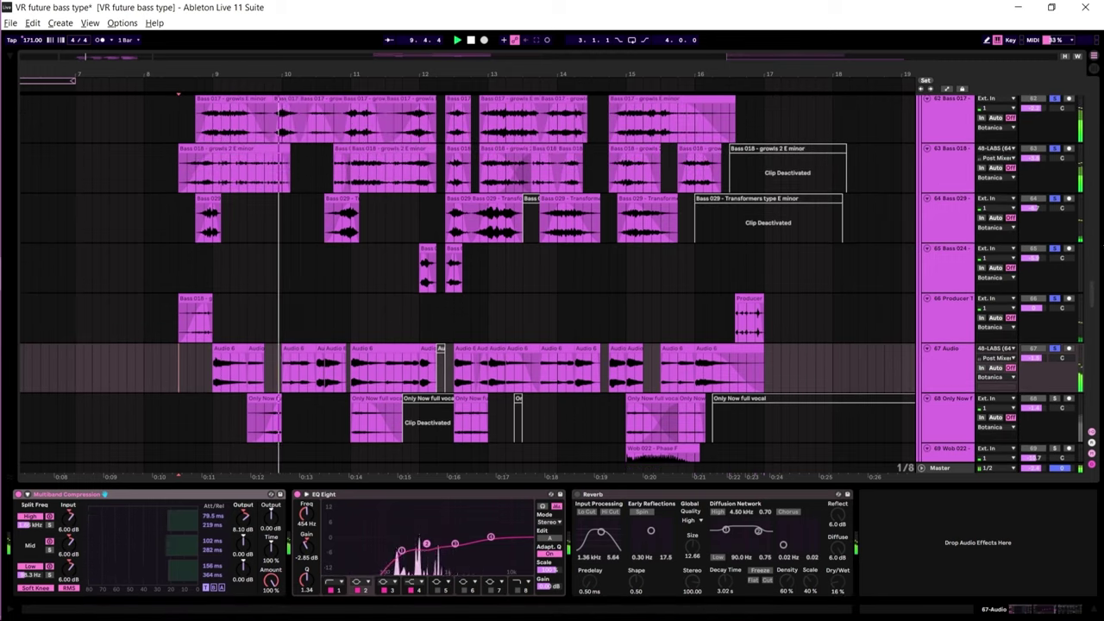
pyautogui.moveTo(1095, 296)
pyautogui.mouseDown()
pyautogui.moveTo(1096, 269)
pyautogui.moveTo(1090, 301)
pyautogui.mouseUp()
pyautogui.scroll(-8, 1096, 269)
pyautogui.press('space')
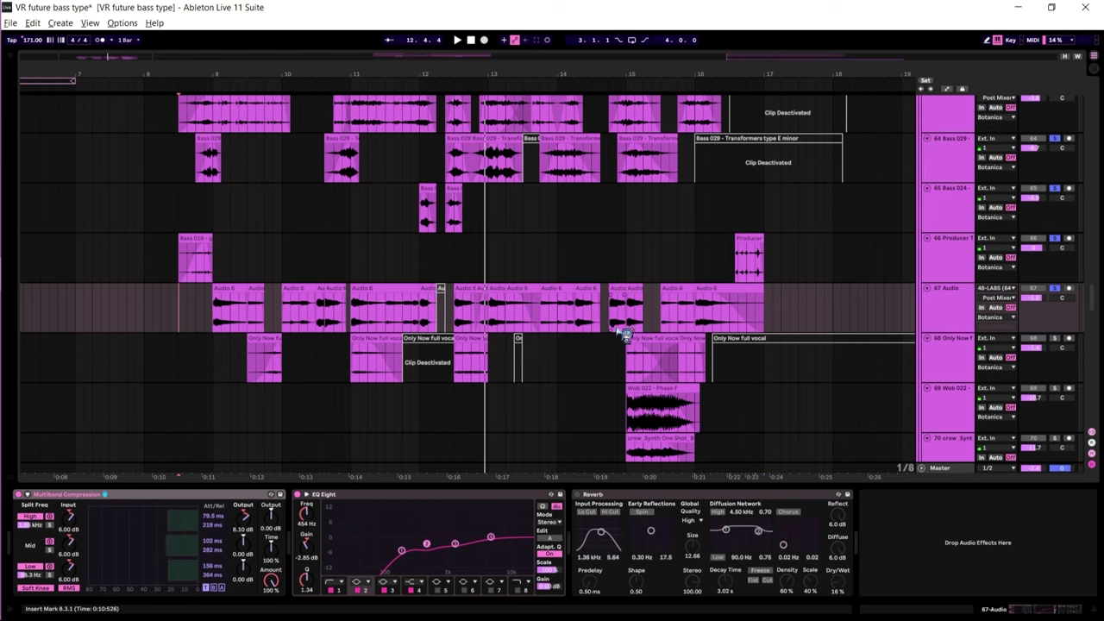
# Look through the detail layers on tracks 68 to 85 and place the insert marker at 9.1.1 on the Pad 005 track.
pyautogui.scroll(-2, 625, 335)
pyautogui.scroll(-8, 1095, 323)
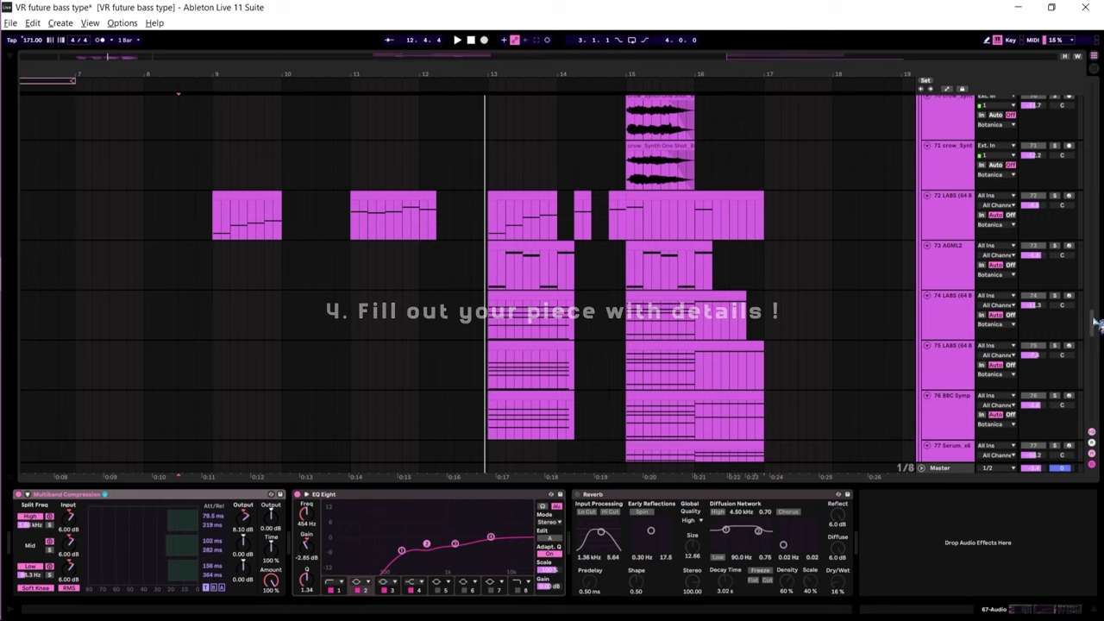
pyautogui.moveTo(1094, 319)
pyautogui.mouseDown()
pyautogui.moveTo(1096, 336)
pyautogui.moveTo(1097, 321)
pyautogui.mouseUp()
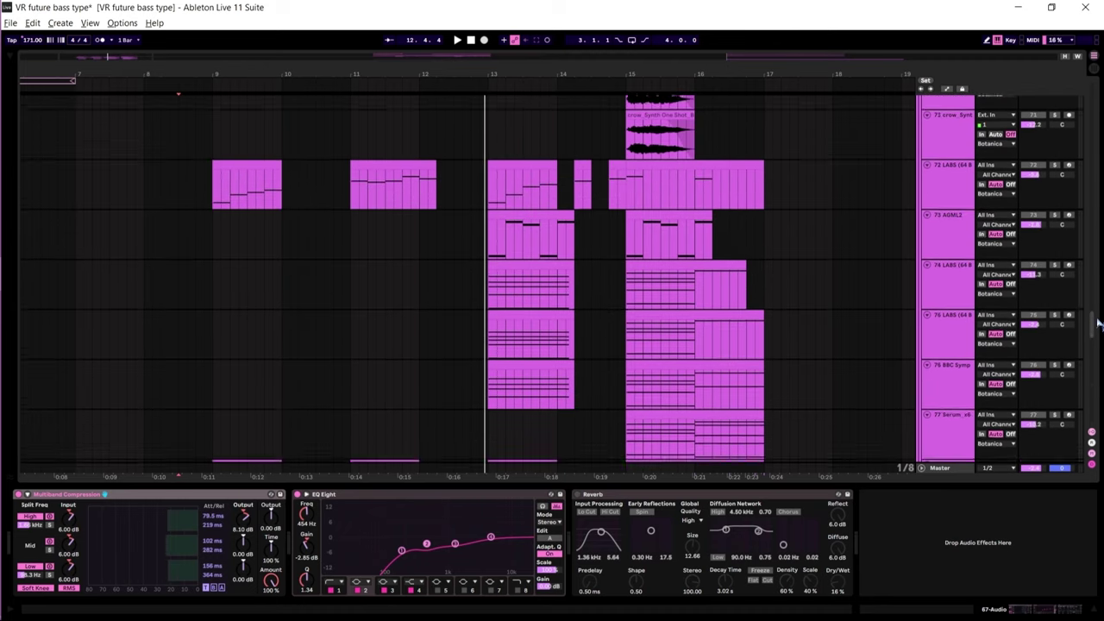
pyautogui.scroll(1, 1098, 324)
pyautogui.scroll(-2, 1098, 324)
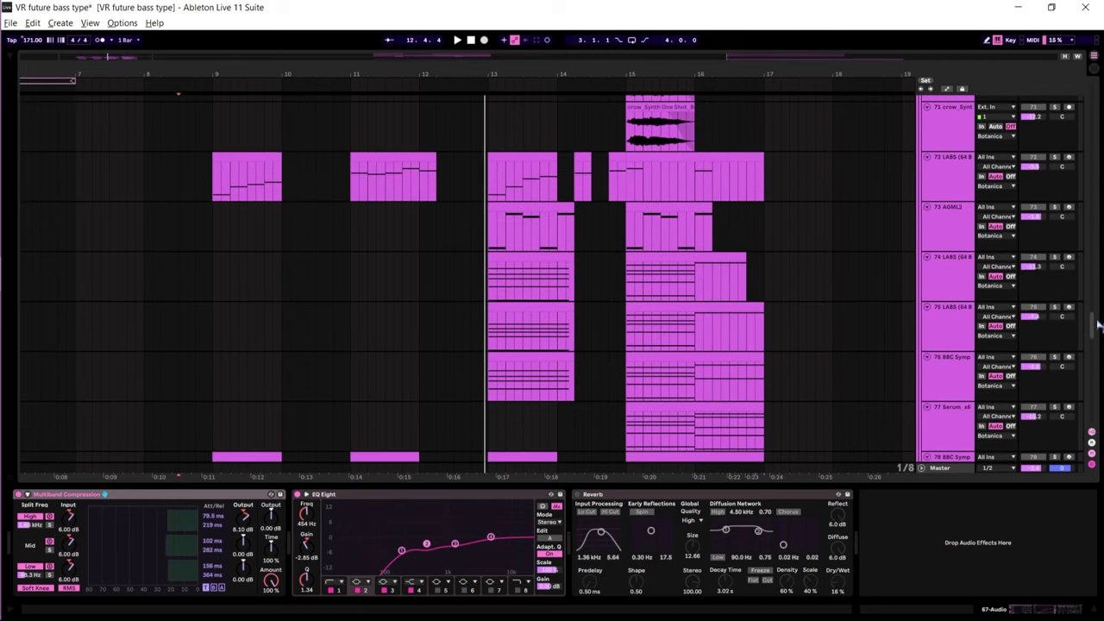
pyautogui.scroll(-9, 1098, 324)
pyautogui.click(226, 378)
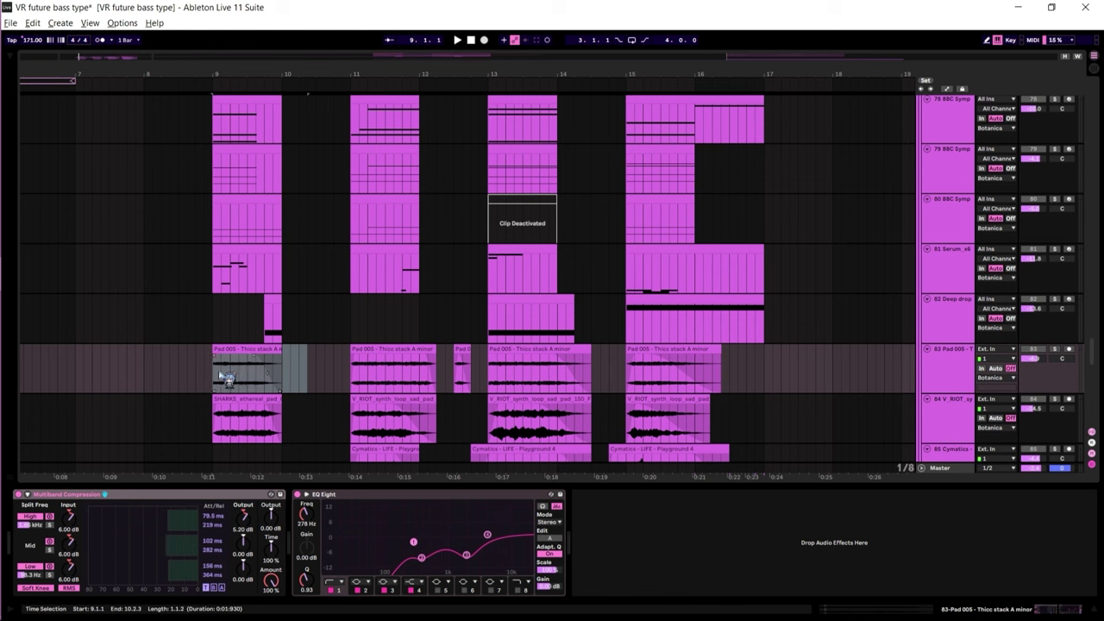
pyautogui.click(226, 378)
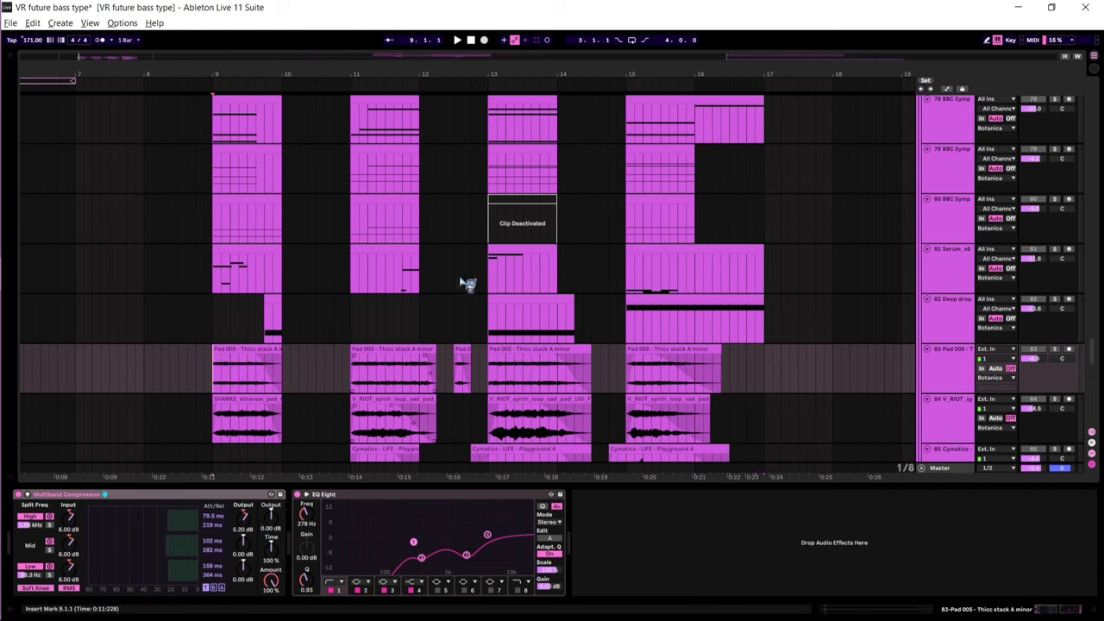
# Audition LABS track 48 from bar 11 and Serum track 81 from 9.1.1 in solo.
pyautogui.scroll(3, 380, 276)
pyautogui.press('space')
pyautogui.moveTo(213, 73); pyautogui.dragTo(250, 79)
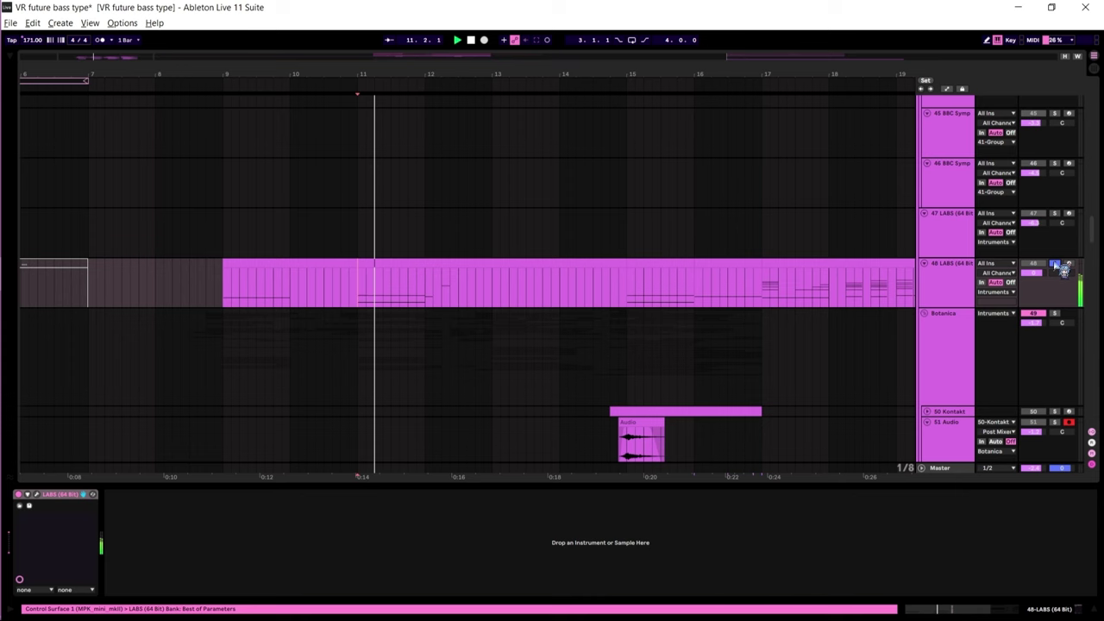
pyautogui.scroll(-10, 1045, 237)
pyautogui.click(1045, 238)
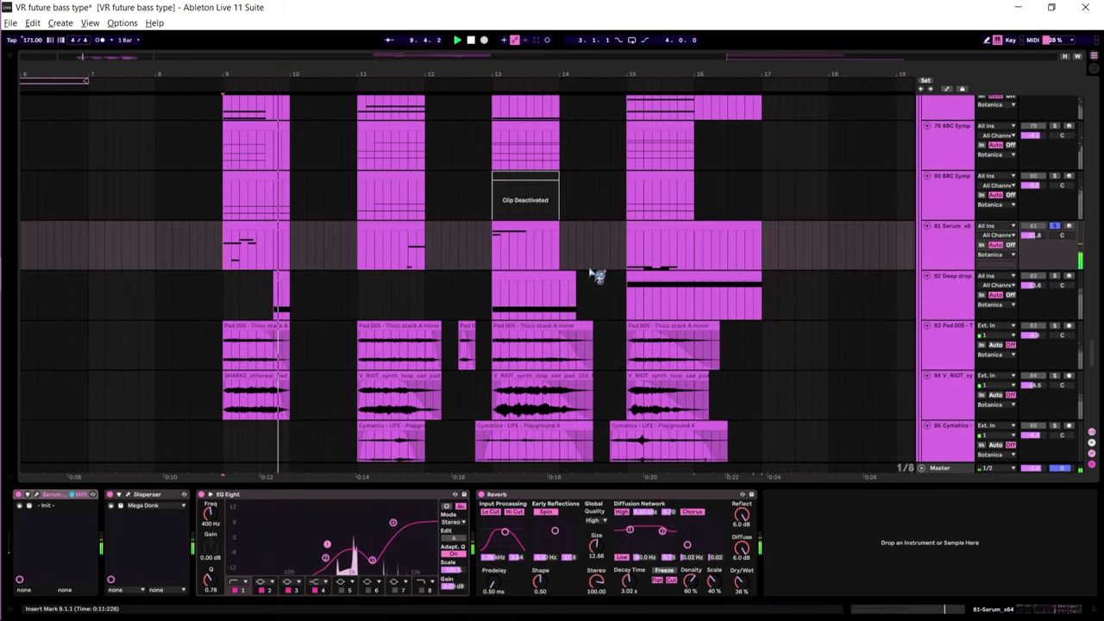
# Audition the Only Now vocal on track 68 from 9.3.1 and the LABS and AGML2 layers on tracks 72 and 73 from bar 13, and stop playback.
pyautogui.scroll(5, 384, 266)
pyautogui.click(385, 266)
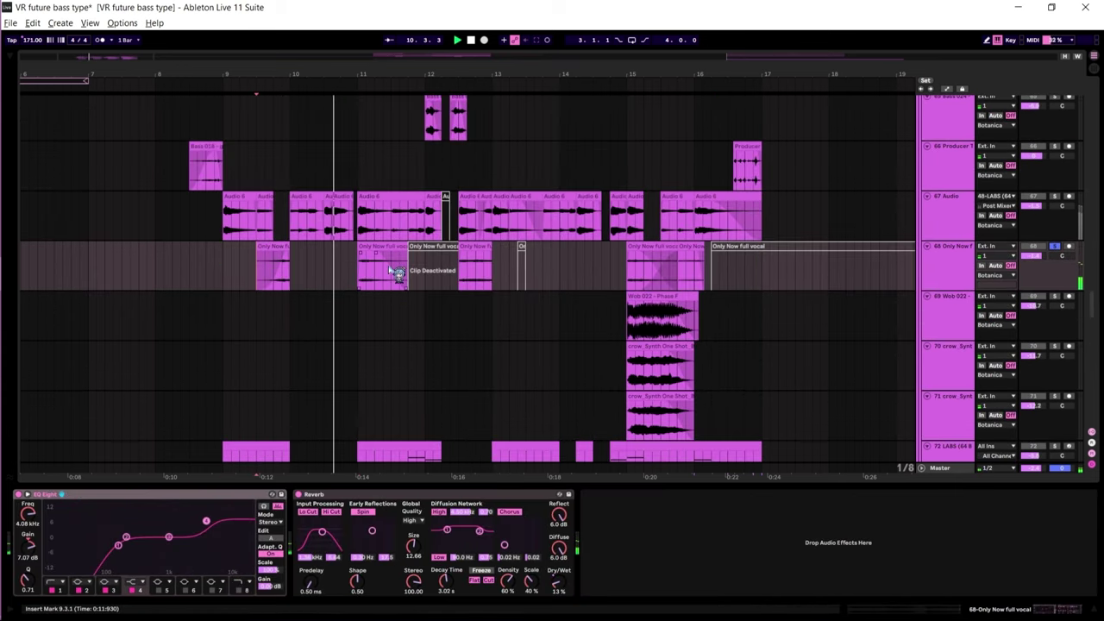
pyautogui.scroll(-3, 394, 266)
pyautogui.click(483, 164)
pyautogui.press('space')
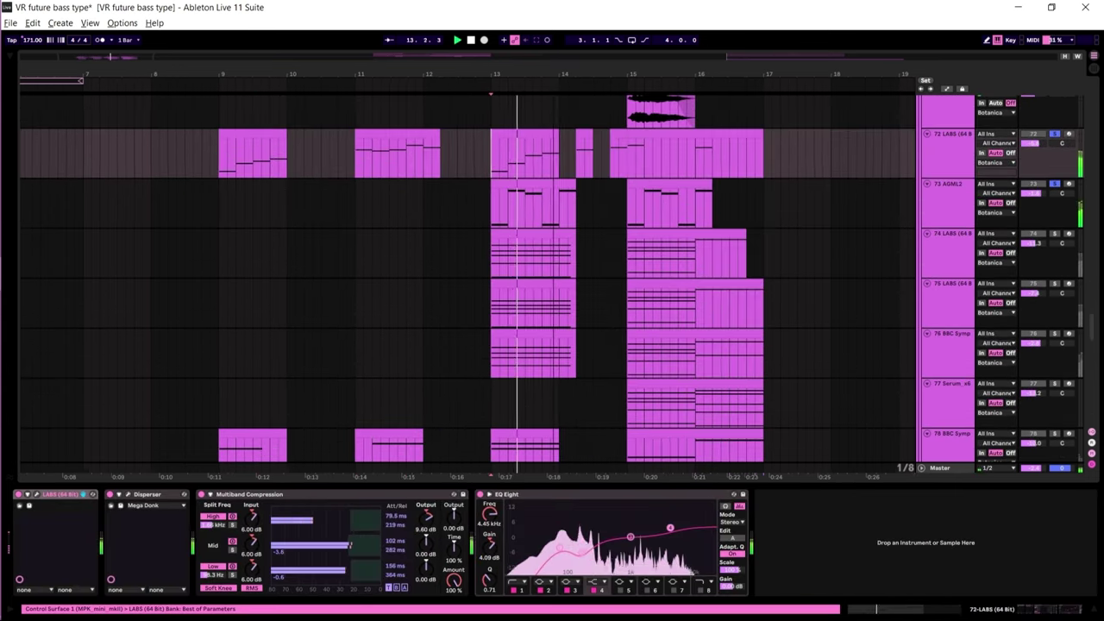
pyautogui.press('space')
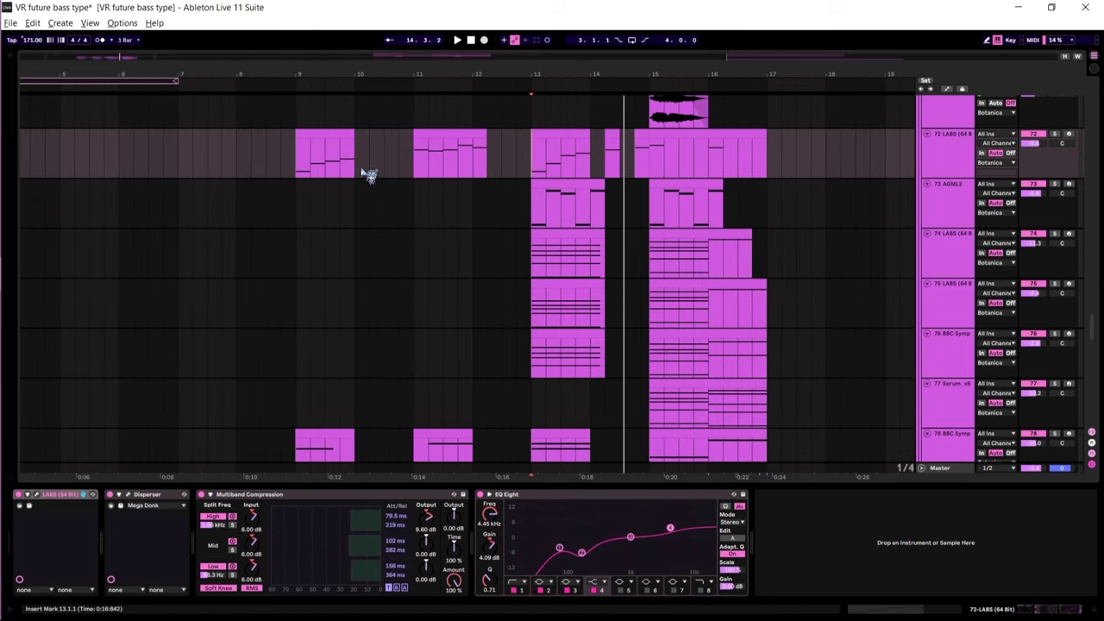
# Mark the empty gaps from bar 10 on tracks 78 to 80 and from bar 12 on tracks 78 to 81.
pyautogui.scroll(-2, 401, 207)
pyautogui.scroll(-4, 395, 272)
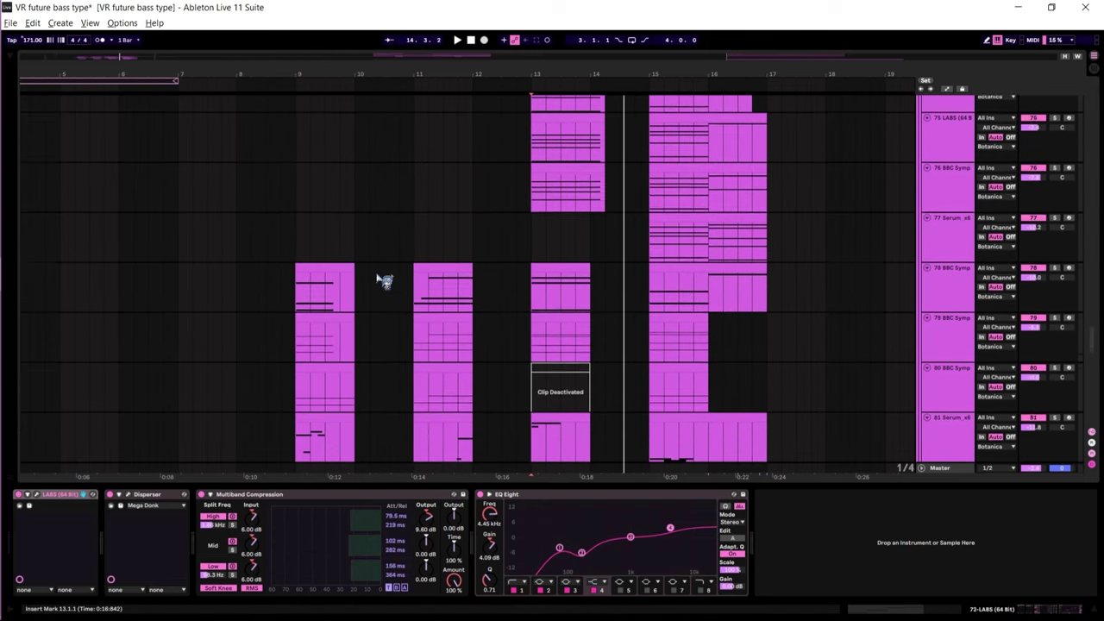
pyautogui.moveTo(364, 202); pyautogui.dragTo(448, 268)
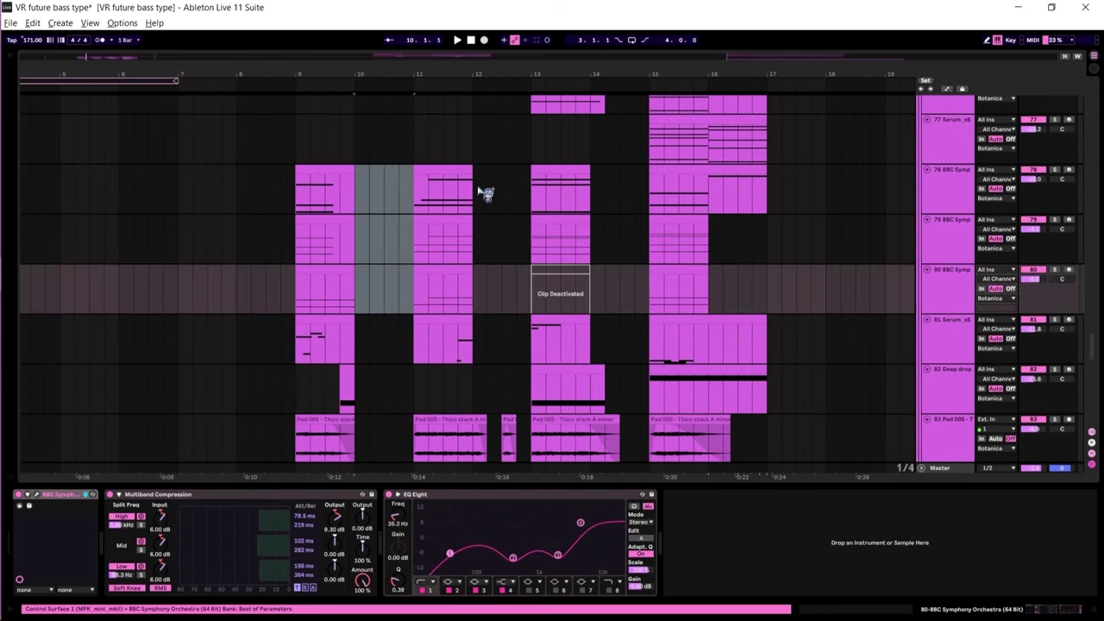
pyautogui.moveTo(486, 193); pyautogui.dragTo(521, 322)
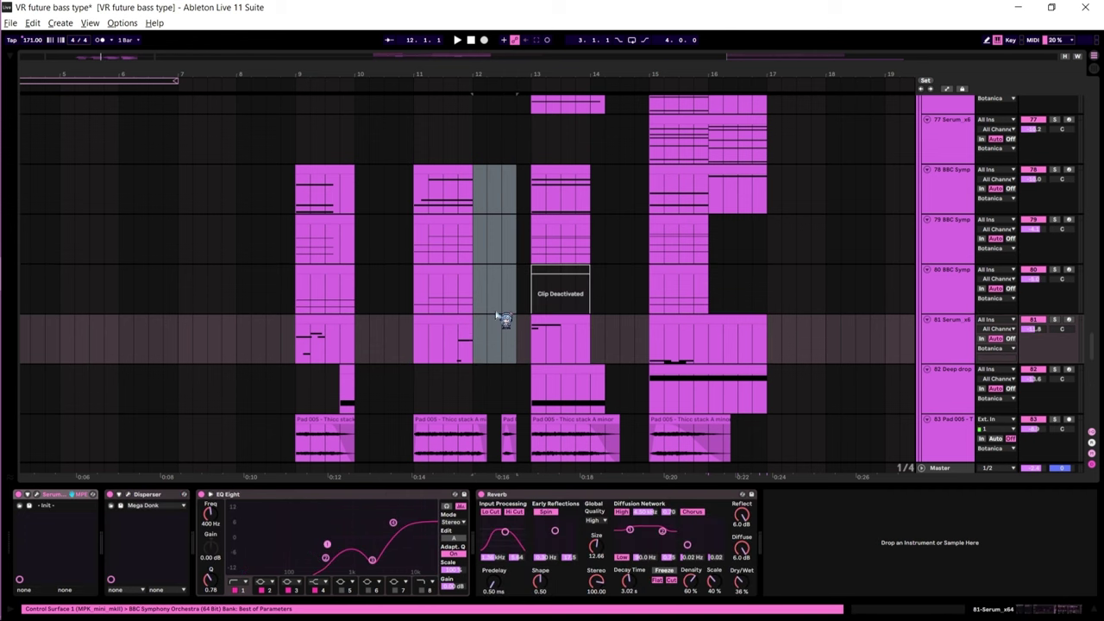
pyautogui.scroll(4, 518, 289)
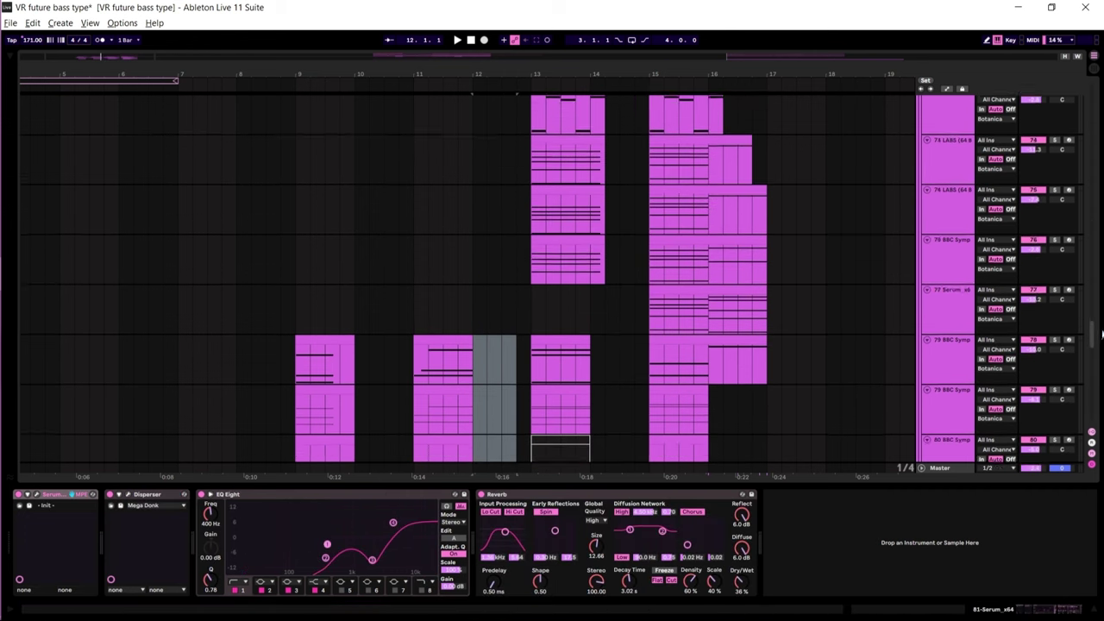
# Audition the brass one-shots on tracks 70 and 71 and the Serum layer on track 77 in solo from bar 15.
pyautogui.scroll(10, 899, 304)
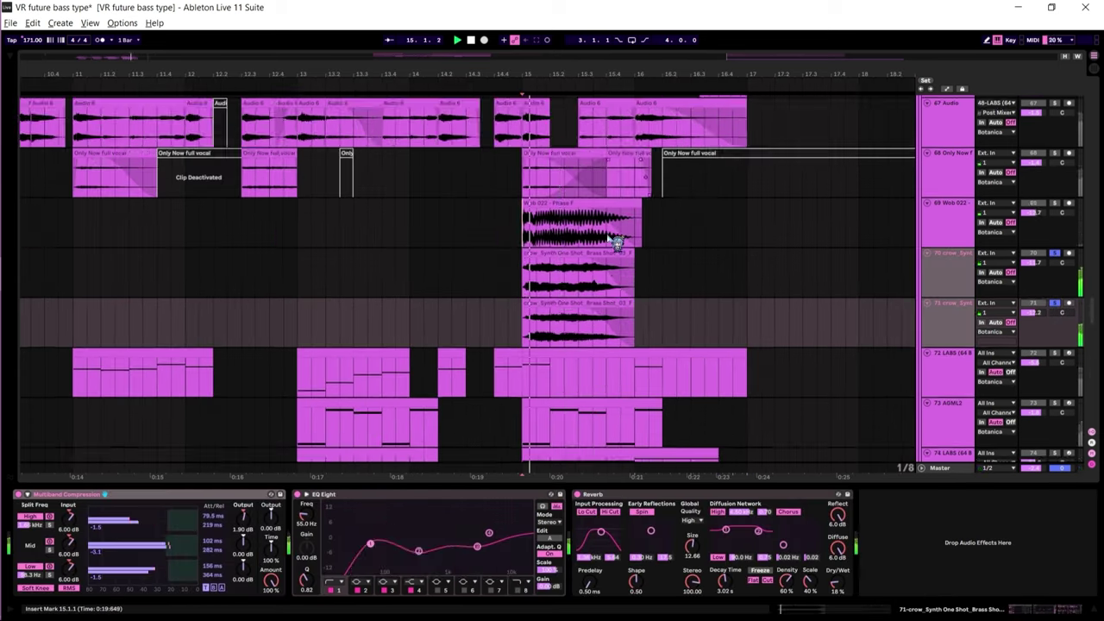
pyautogui.scroll(-2, 612, 228)
pyautogui.scroll(-6, 619, 228)
pyautogui.click(616, 298)
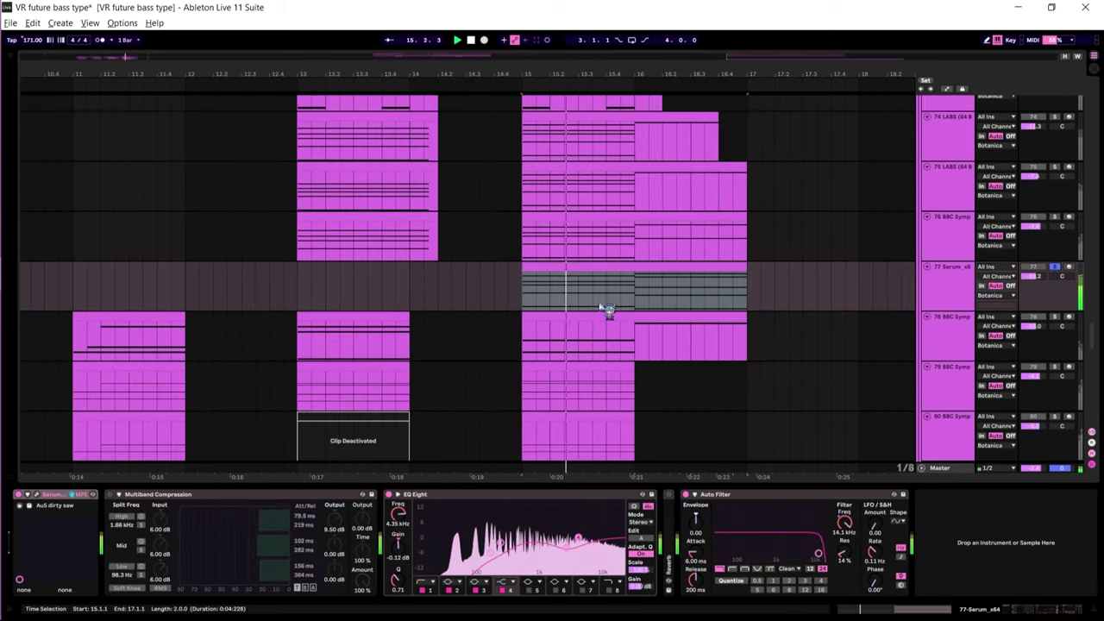
# Listen to the Deep drop sub on track 82 in solo from bar 15, stop playback and turn its solo off.
pyautogui.scroll(-5, 607, 298)
pyautogui.click(595, 315)
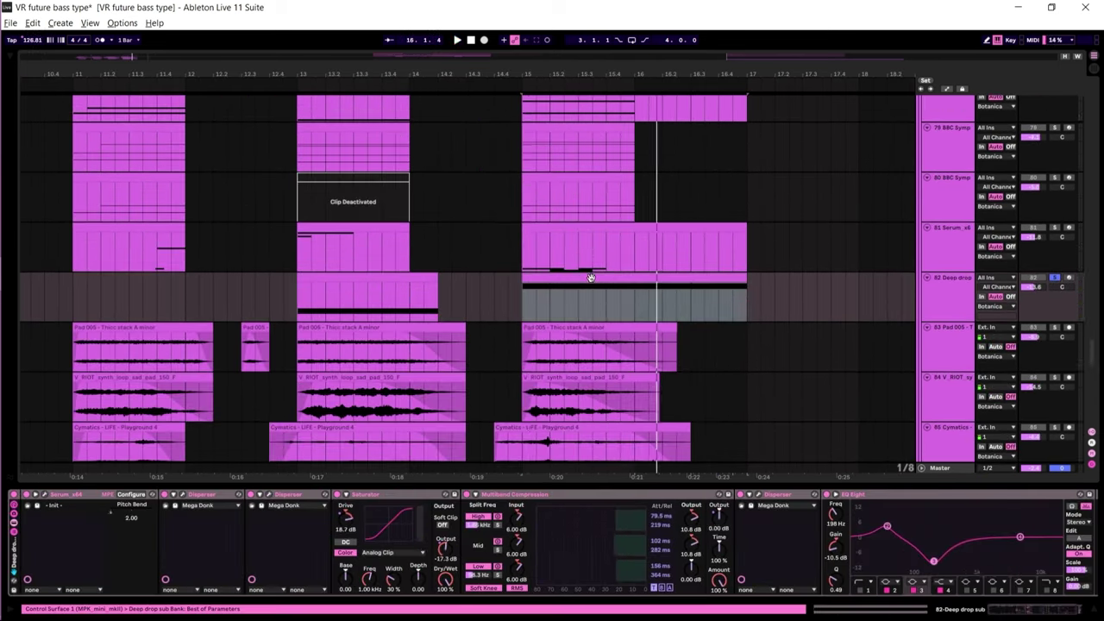
pyautogui.click(600, 278)
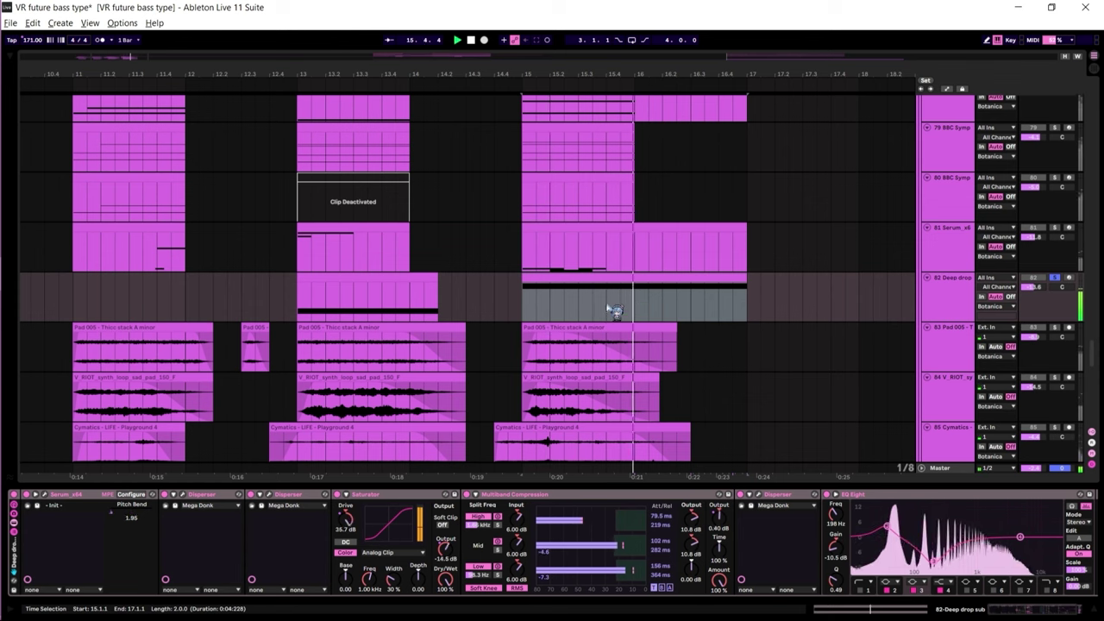
pyautogui.press('space')
pyautogui.press('s')
pyautogui.moveTo(690, 74); pyautogui.dragTo(770, 34)
pyautogui.press('-')
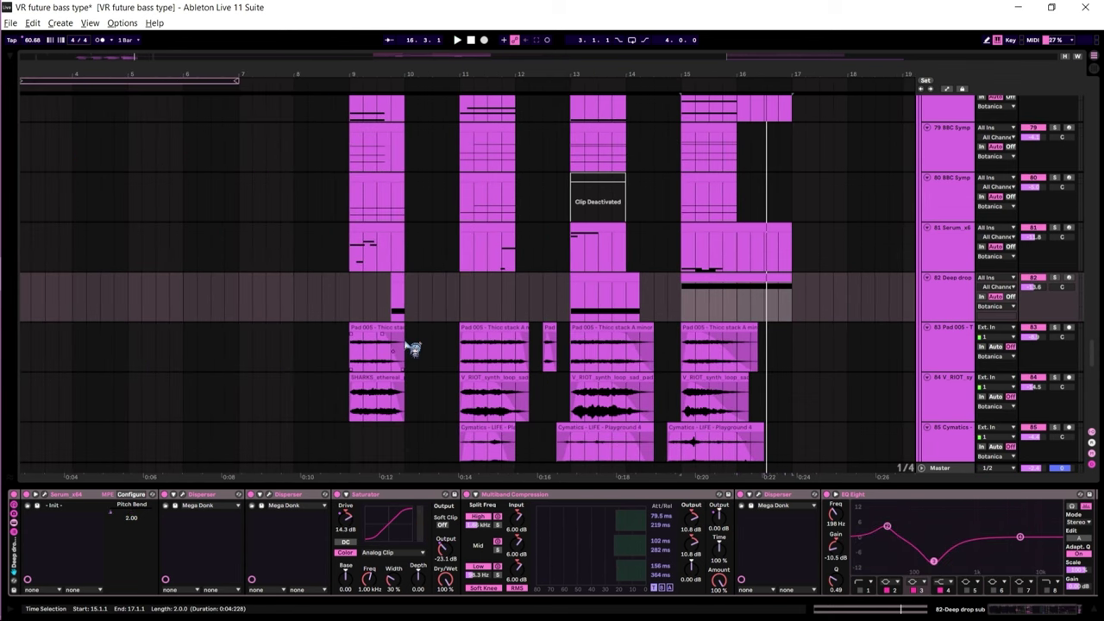
# Play the full arrangement with all layers from 8.3.1.
pyautogui.moveTo(577, 82); pyautogui.dragTo(295, 279)
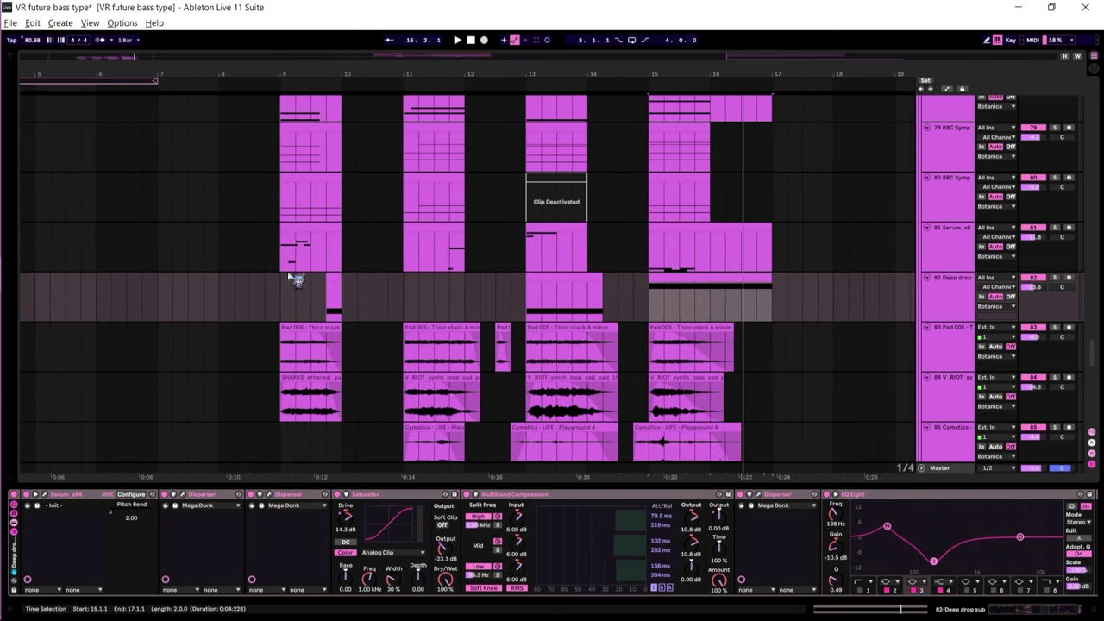
pyautogui.click(253, 295)
pyautogui.press('space')
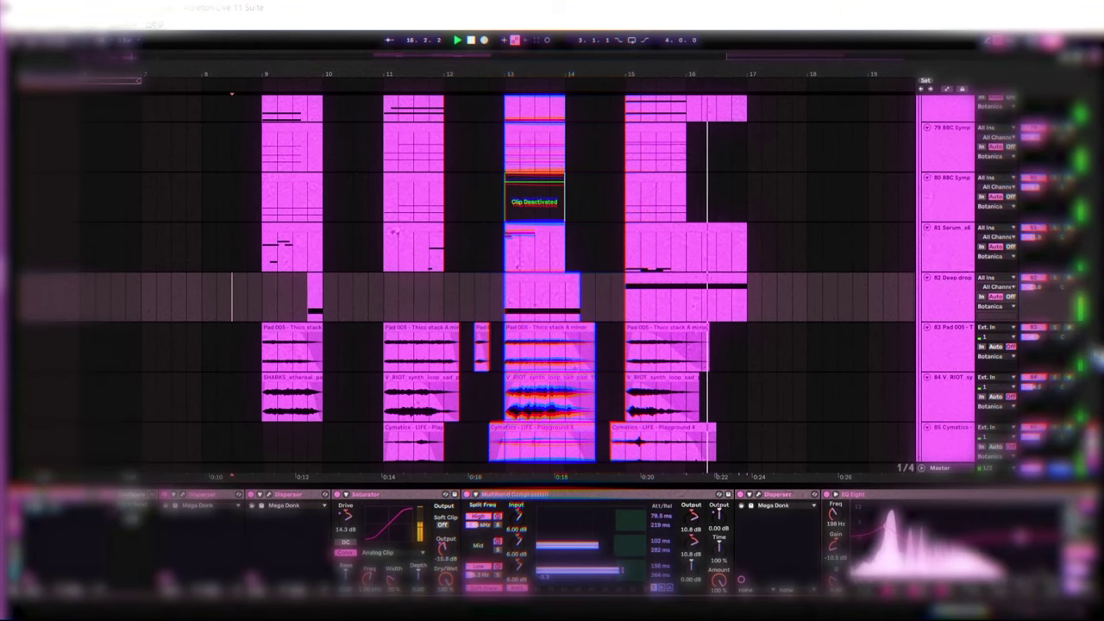
pyautogui.scroll(2, 1092, 354)
pyautogui.scroll(-1, 1092, 353)
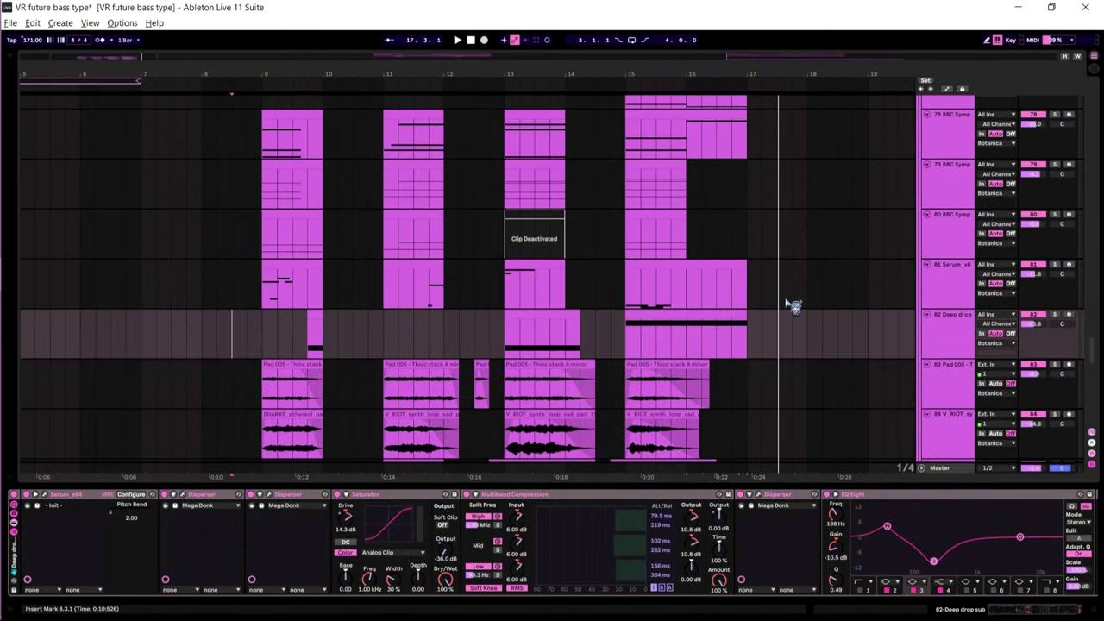
# Review the pad, texture and vocal sample tracks 83 to 88 and return to the bass layers.
pyautogui.scroll(-8, 586, 286)
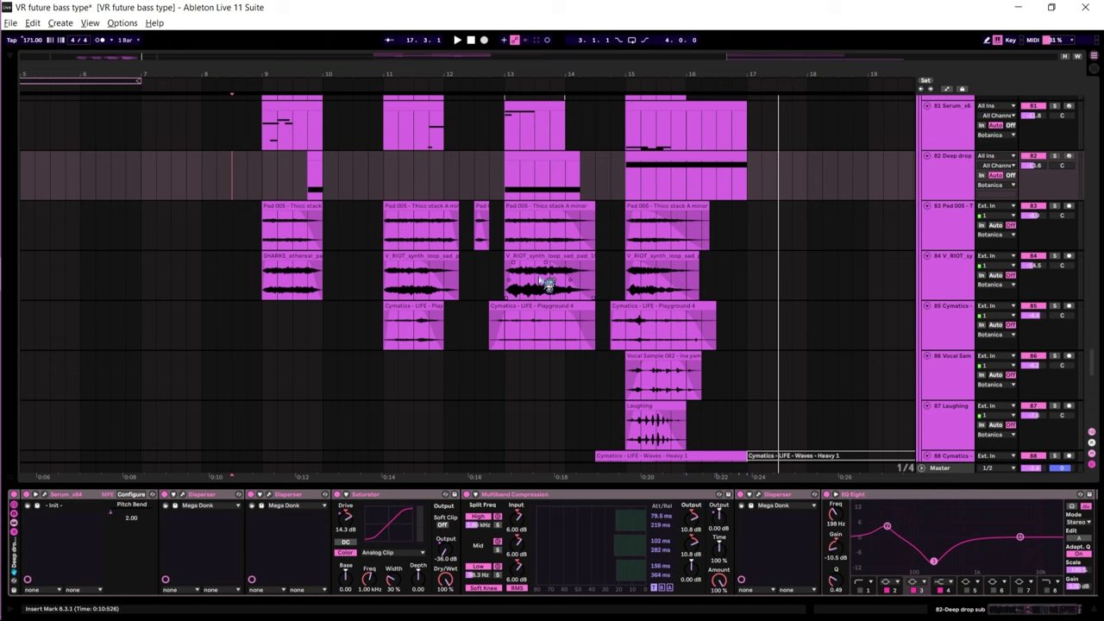
pyautogui.scroll(5, 548, 284)
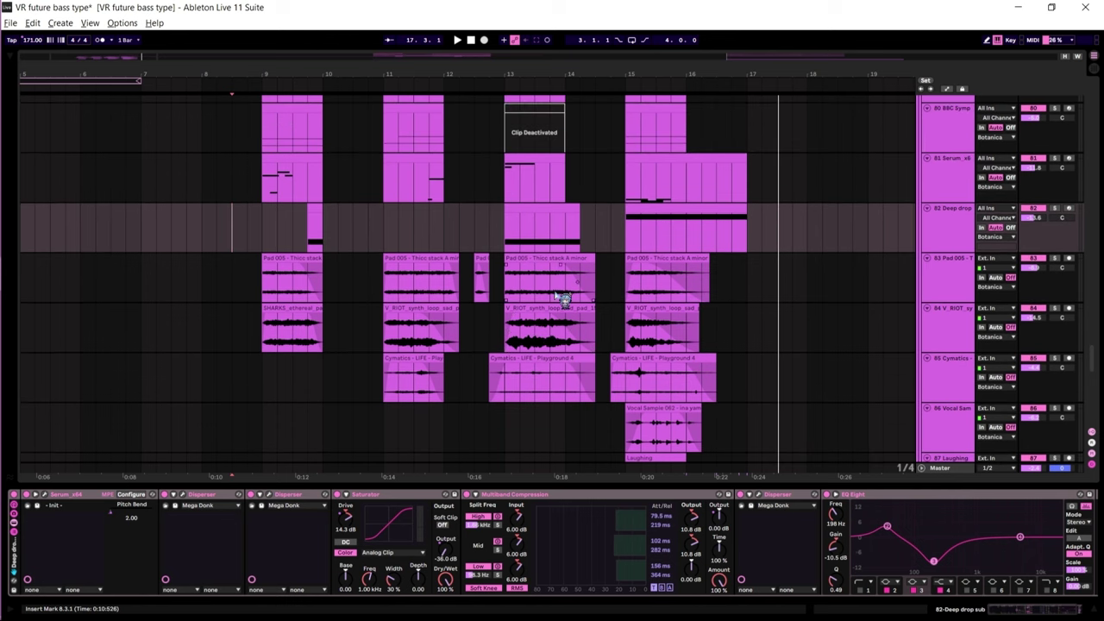
pyautogui.moveTo(1093, 358); pyautogui.dragTo(1101, 288)
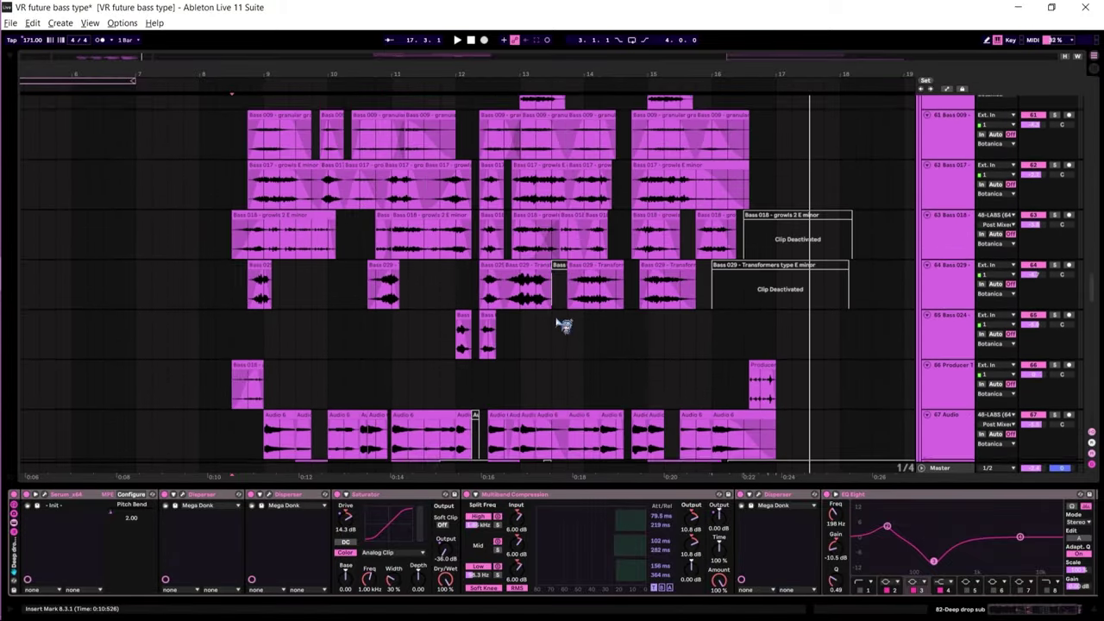
# Examine how the bass layers on tracks 59 to 66, the Audio 6 motif and the Only Now vocal clips are arranged from bars 8 to 17.
pyautogui.scroll(-3, 560, 325)
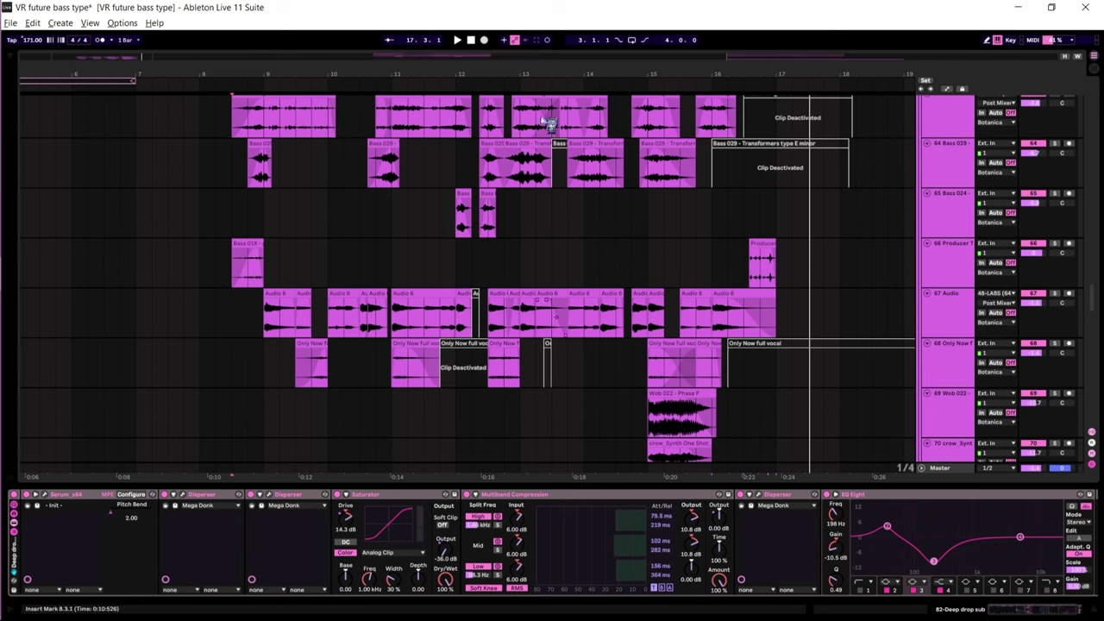
pyautogui.moveTo(515, 75); pyautogui.dragTo(586, 74)
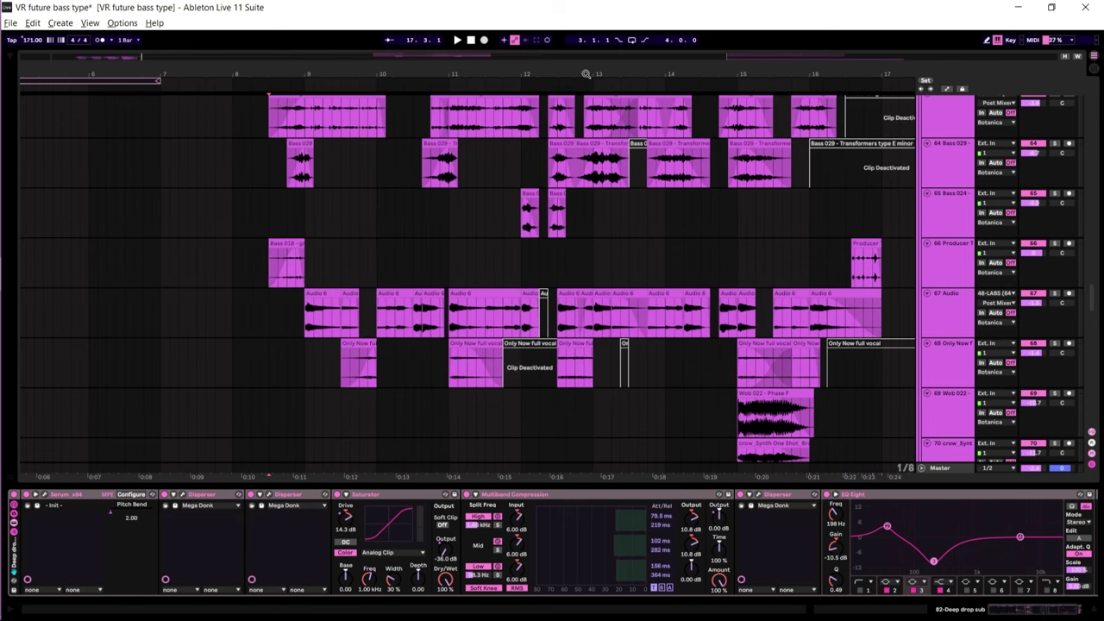
pyautogui.scroll(3, 626, 293)
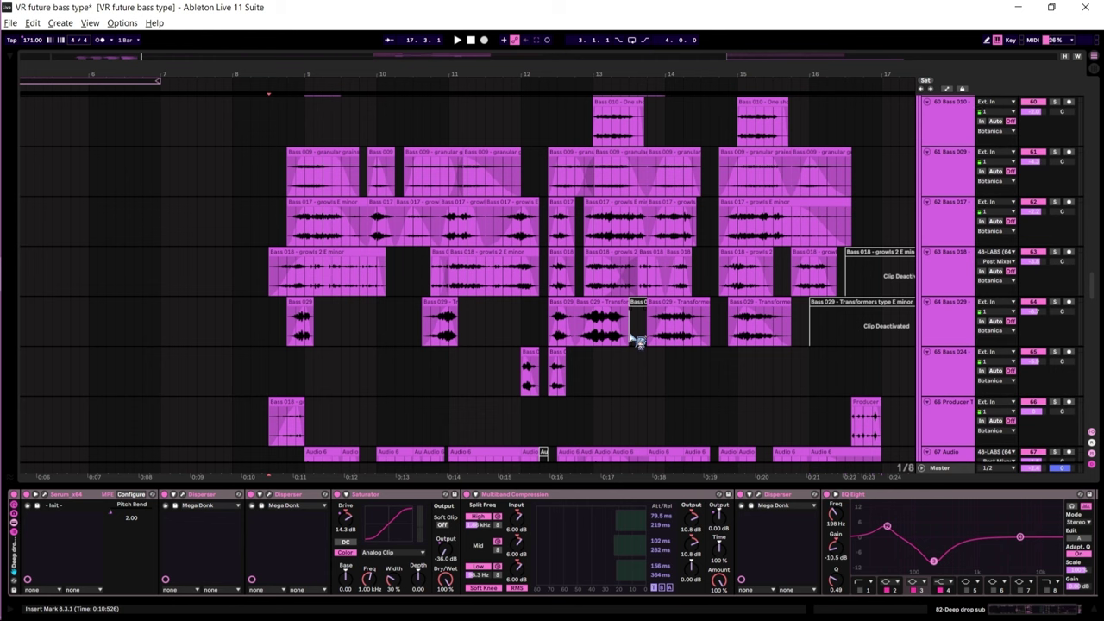
pyautogui.scroll(3, 638, 341)
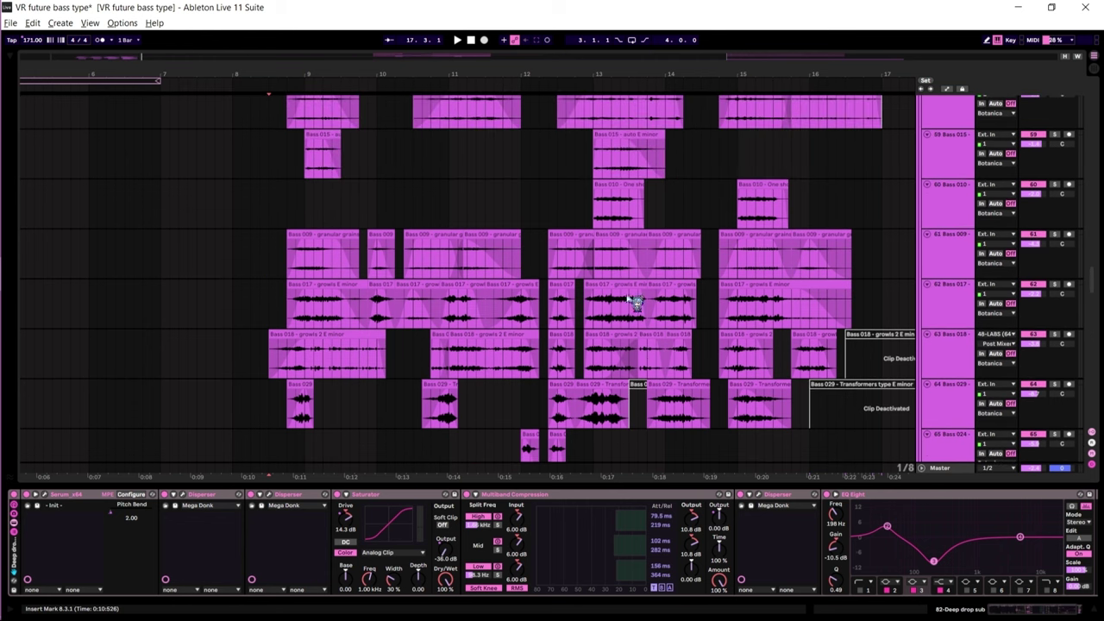
pyautogui.moveTo(645, 74); pyautogui.dragTo(595, 62)
pyautogui.scroll(3, 623, 200)
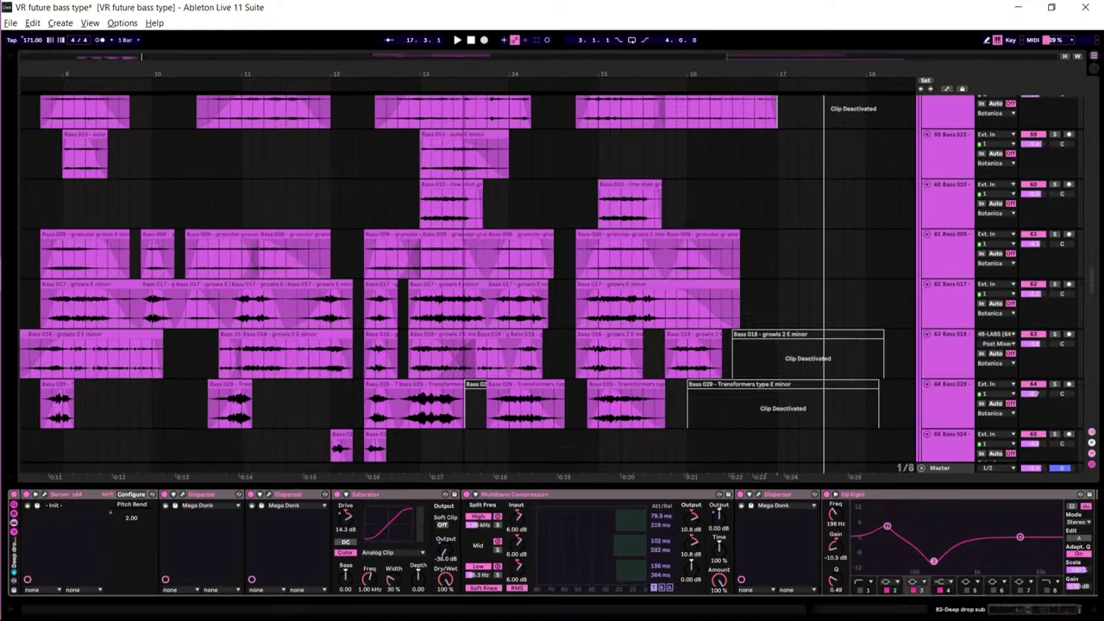
pyautogui.moveTo(464, 74); pyautogui.dragTo(552, 74)
pyautogui.scroll(4, 554, 74)
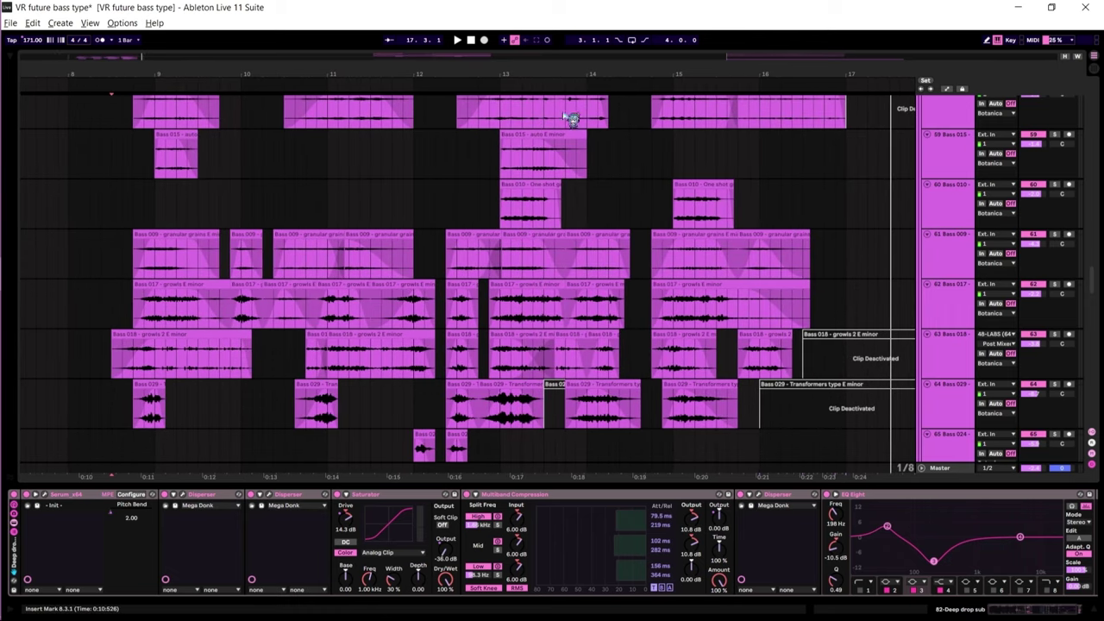
pyautogui.scroll(-4, 595, 291)
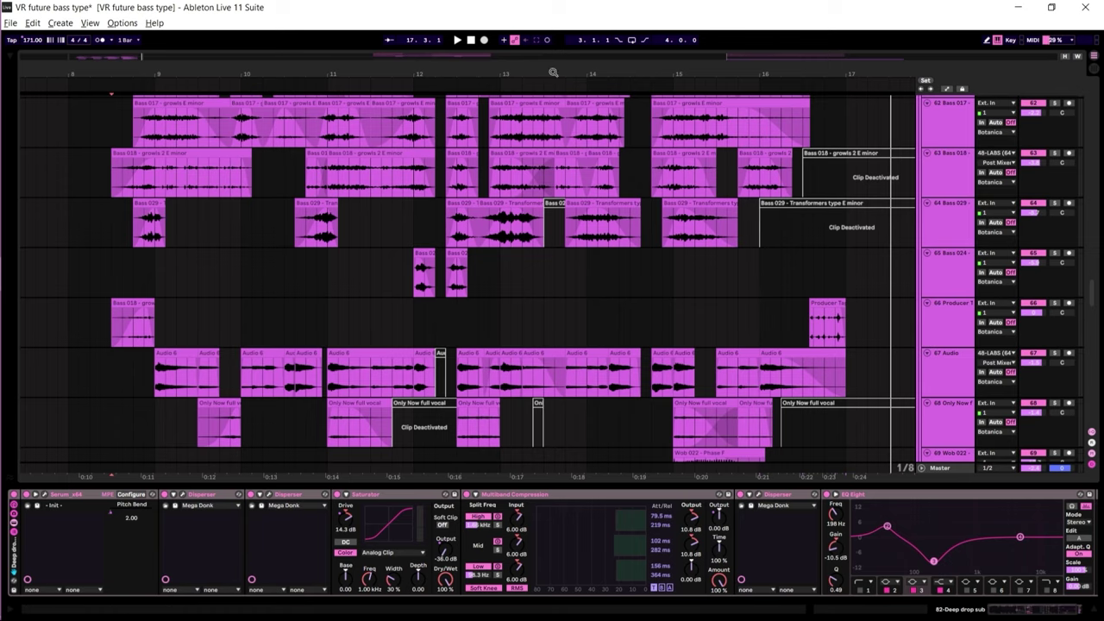
pyautogui.moveTo(554, 72); pyautogui.dragTo(601, 68)
pyautogui.scroll(-2, 640, 219)
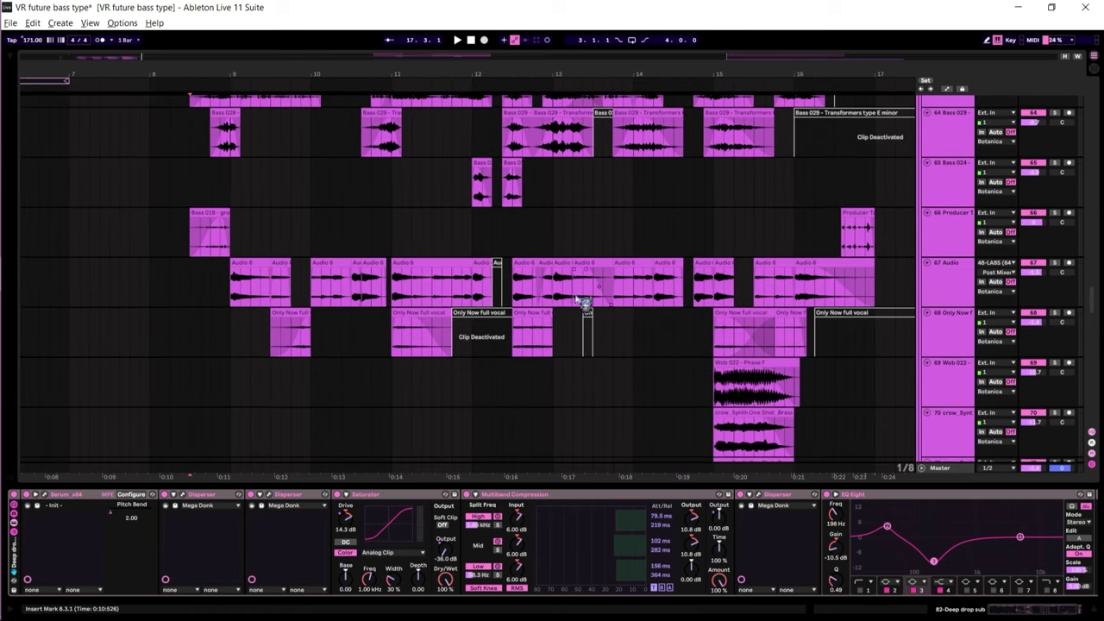